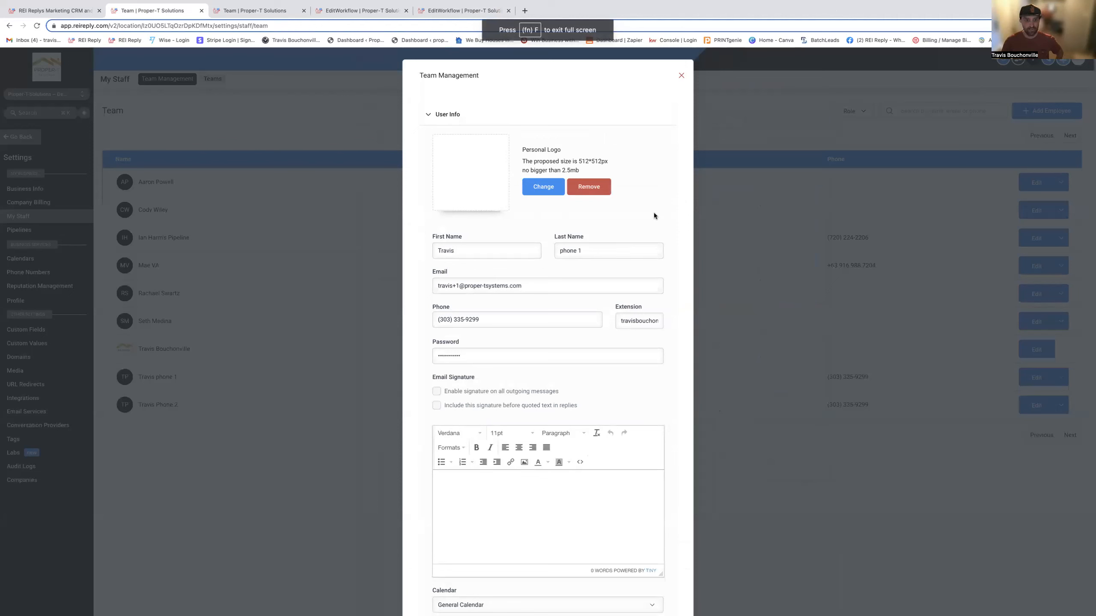
- Review the phone 1 user's name, contact details and Call & Voicemail Settings, and compare them with the other open user profile
{"action": "left_click", "coordinate": [441, 250]}
{"action": "double_click", "coordinate": [441, 250]}
{"action": "left_click", "coordinate": [484, 235]}
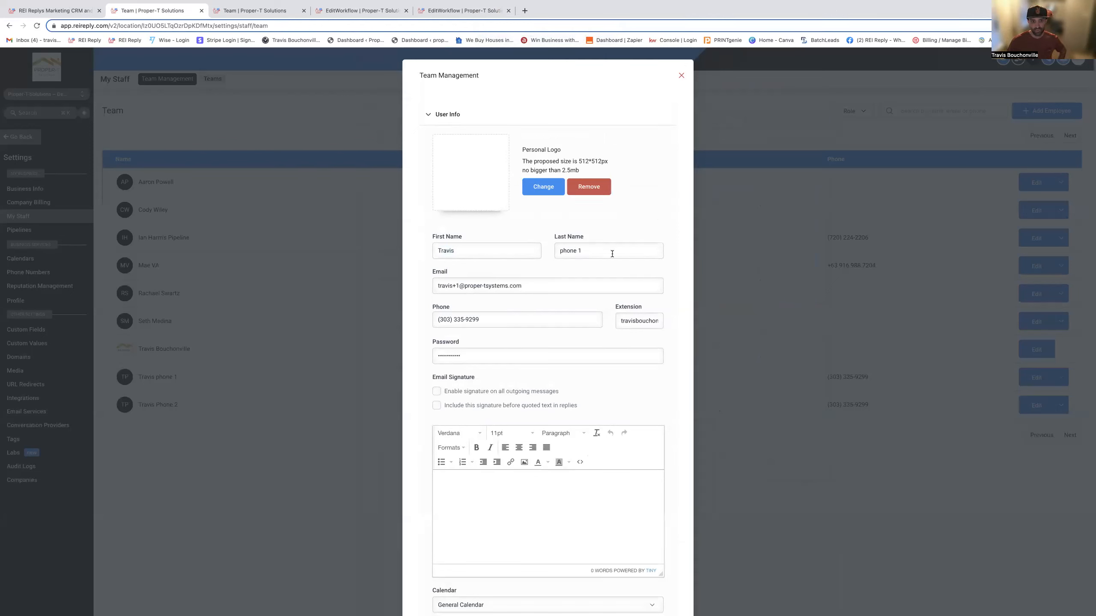
{"action": "scroll", "coordinate": [548, 298], "scroll_direction": "down", "scroll_amount": 3}
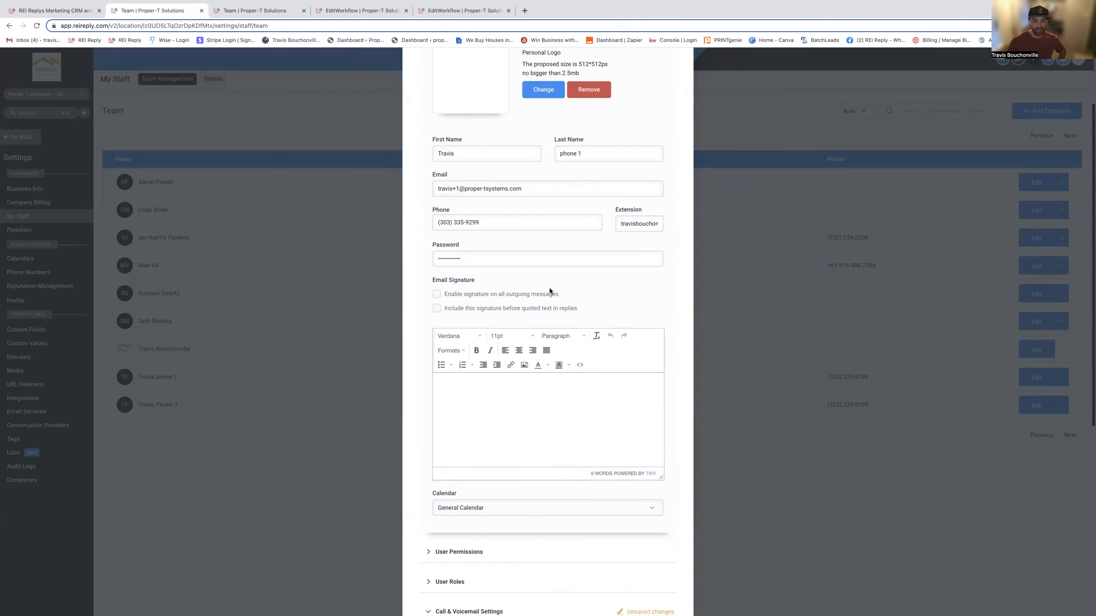
{"action": "scroll", "coordinate": [548, 200], "scroll_direction": "down", "scroll_amount": 1}
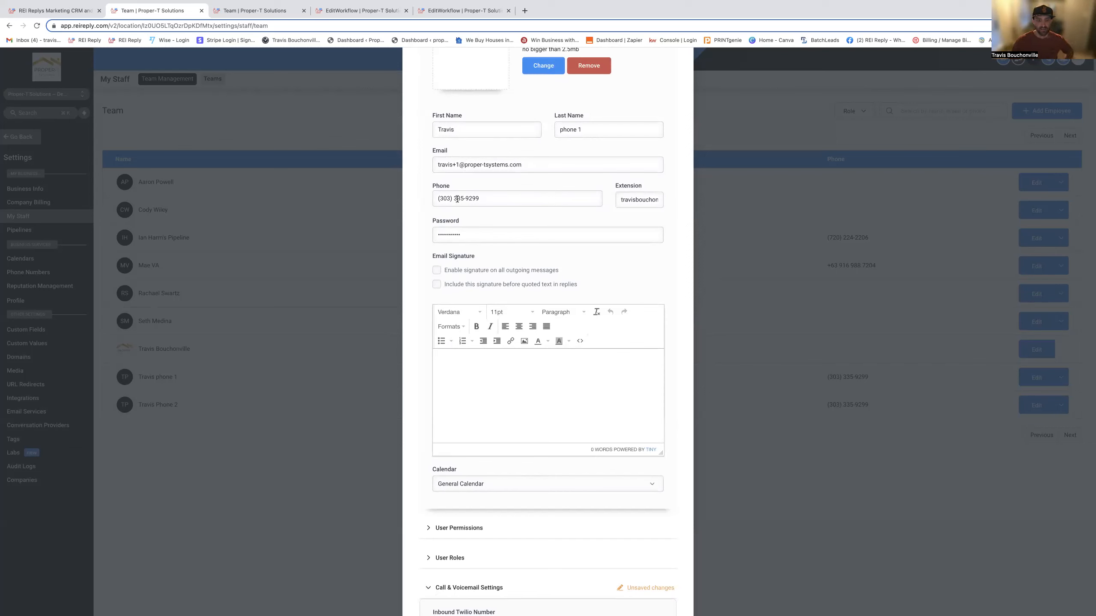
{"action": "left_click_drag", "start_coordinate": [487, 198], "coordinate": [436, 198]}
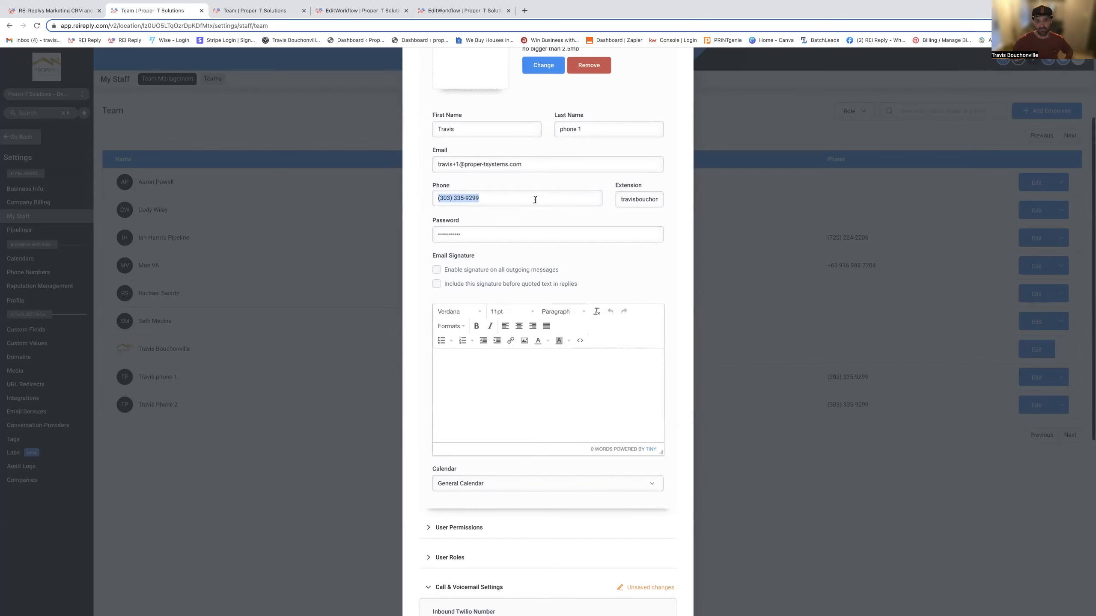
{"action": "left_click", "coordinate": [496, 186]}
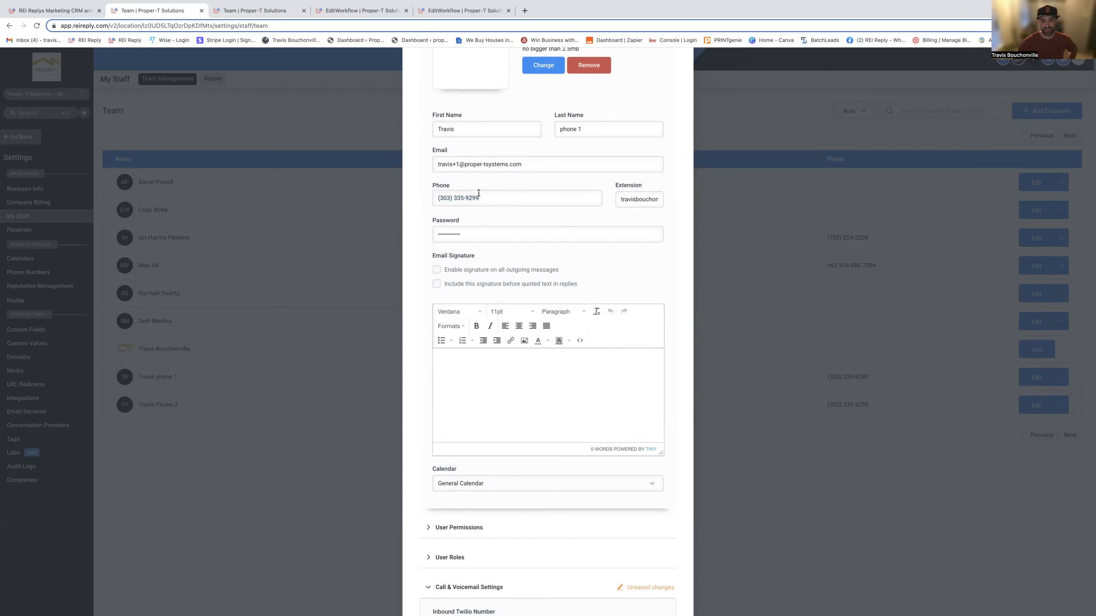
{"action": "scroll", "coordinate": [519, 220], "scroll_direction": "down", "scroll_amount": 6}
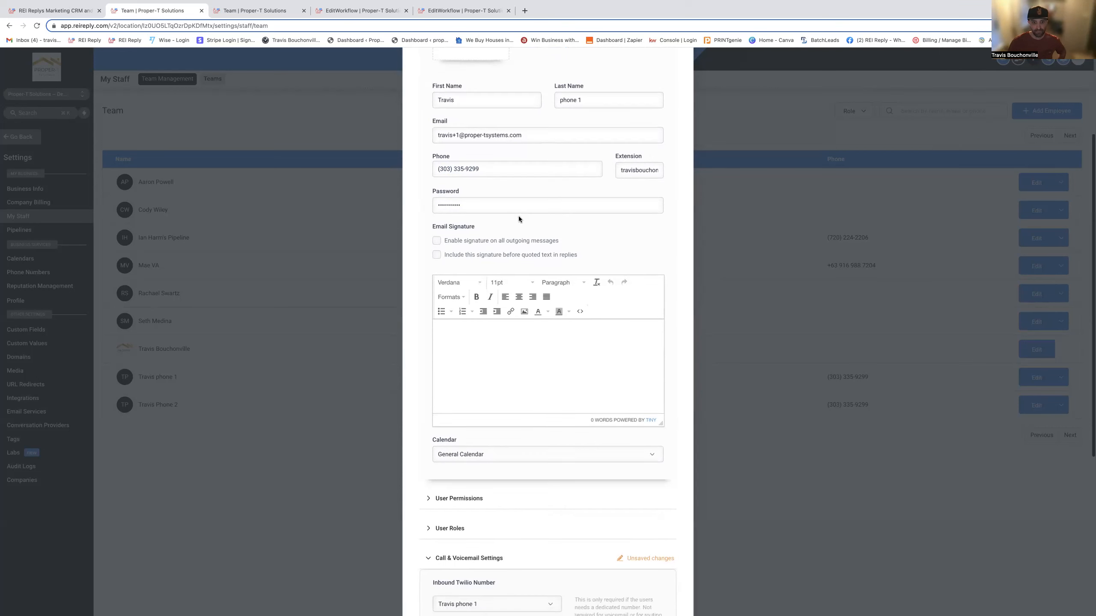
{"action": "scroll", "coordinate": [519, 220], "scroll_direction": "down", "scroll_amount": 1}
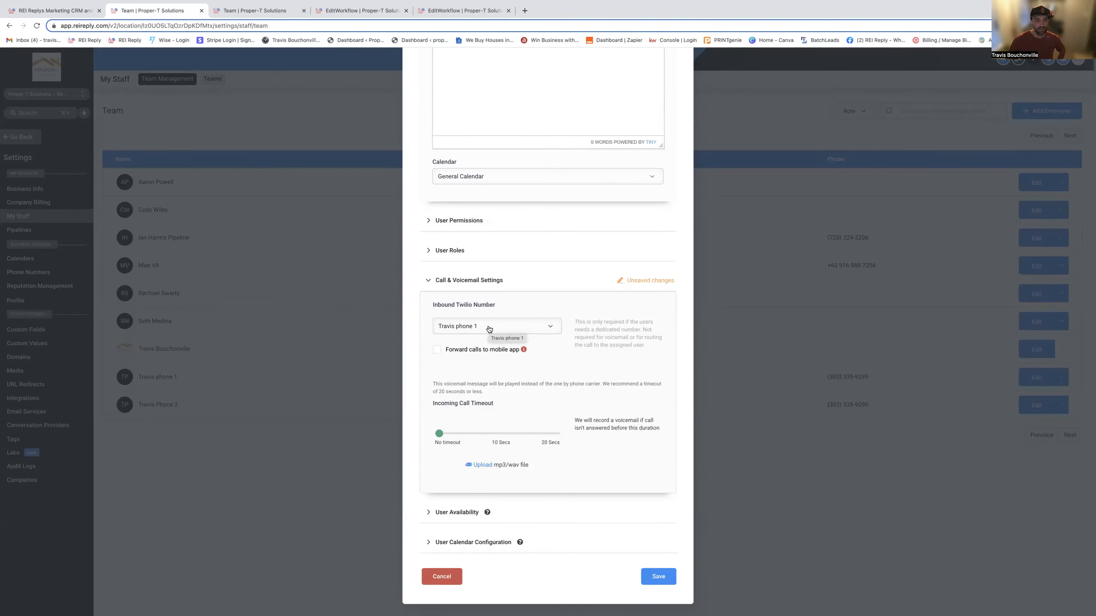
{"action": "left_click", "coordinate": [254, 11]}
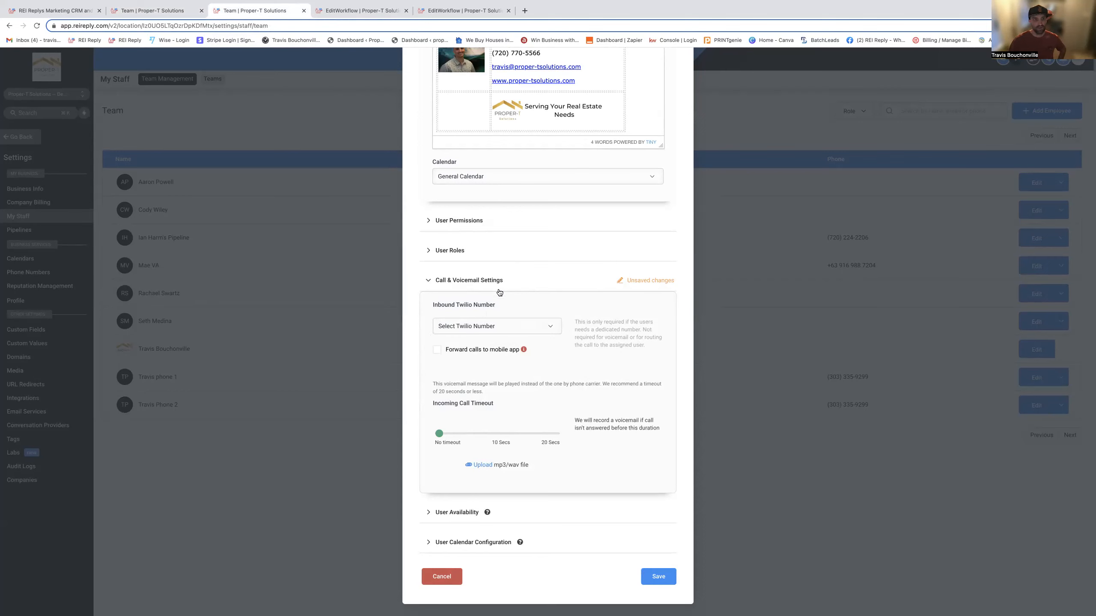
- In the new workflow, add an Add Contact Tag action that applies the existing "cold campaign" tag and save it
{"action": "left_click", "coordinate": [364, 13]}
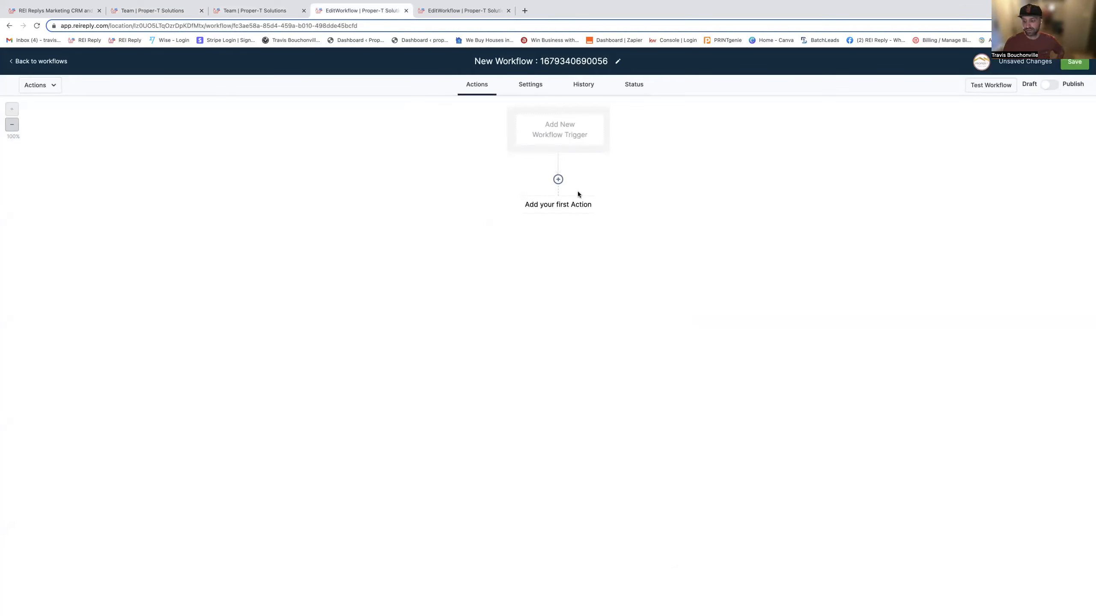
{"action": "left_click", "coordinate": [573, 210]}
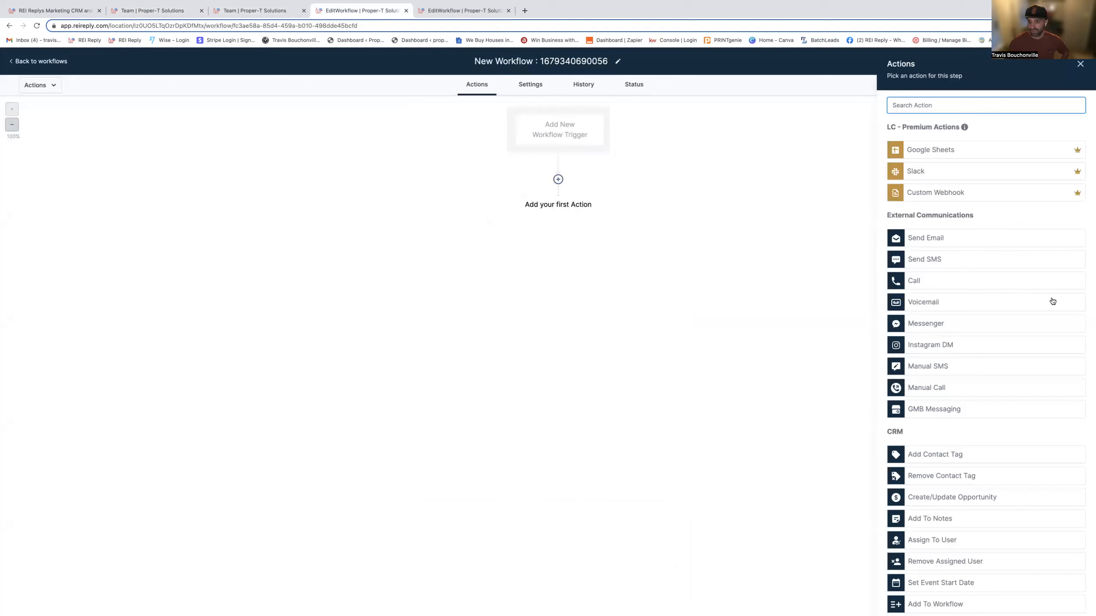
{"action": "left_click", "coordinate": [952, 457]}
{"action": "left_click", "coordinate": [932, 161]}
{"action": "type", "text": "cold"}
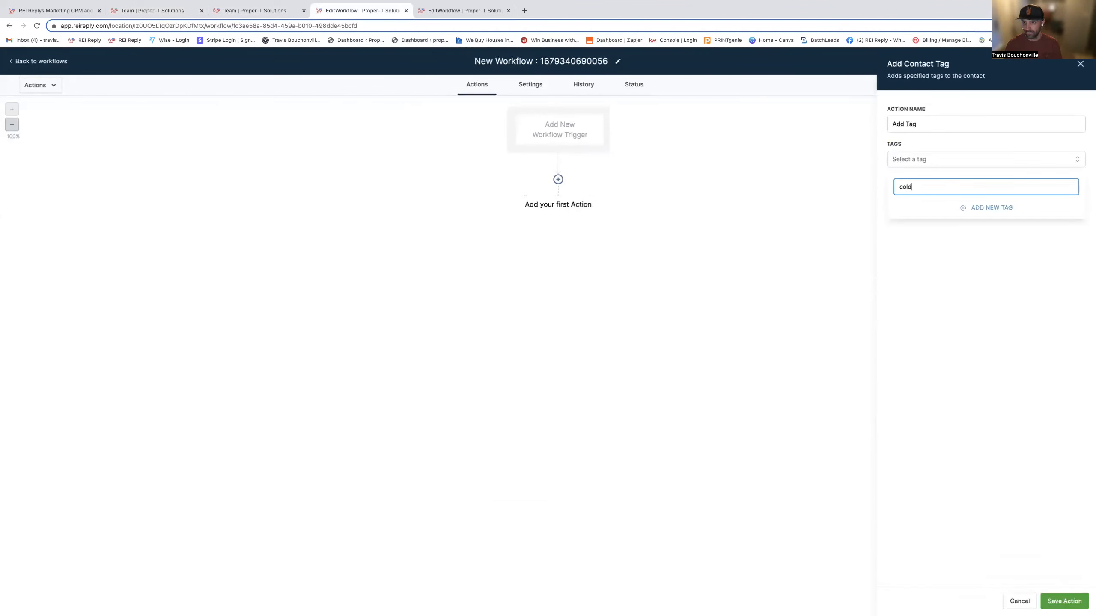
{"action": "left_click", "coordinate": [917, 214]}
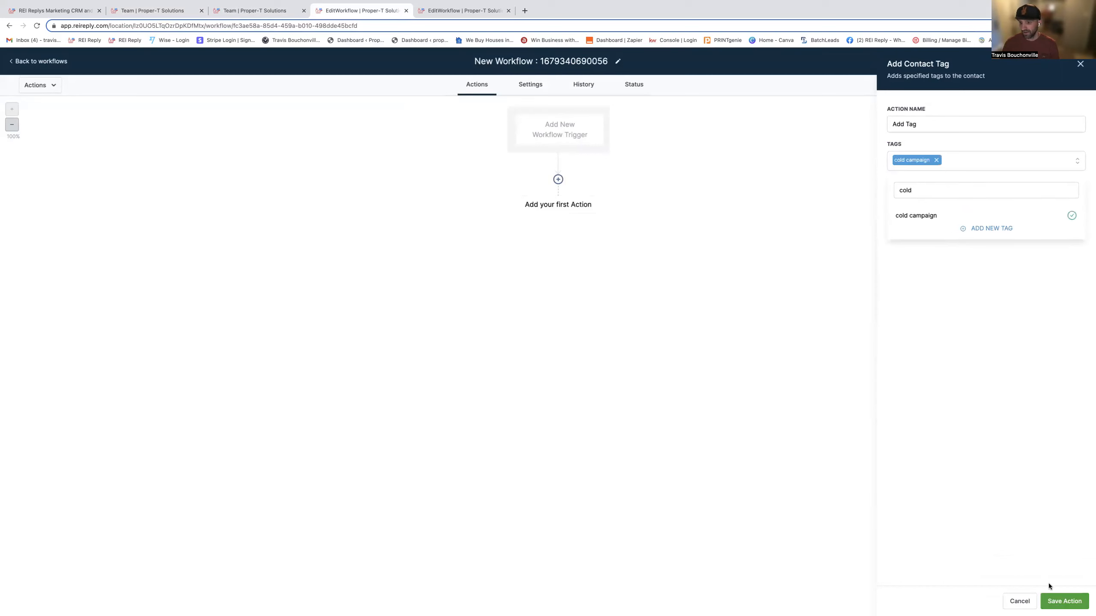
{"action": "left_click", "coordinate": [1064, 601]}
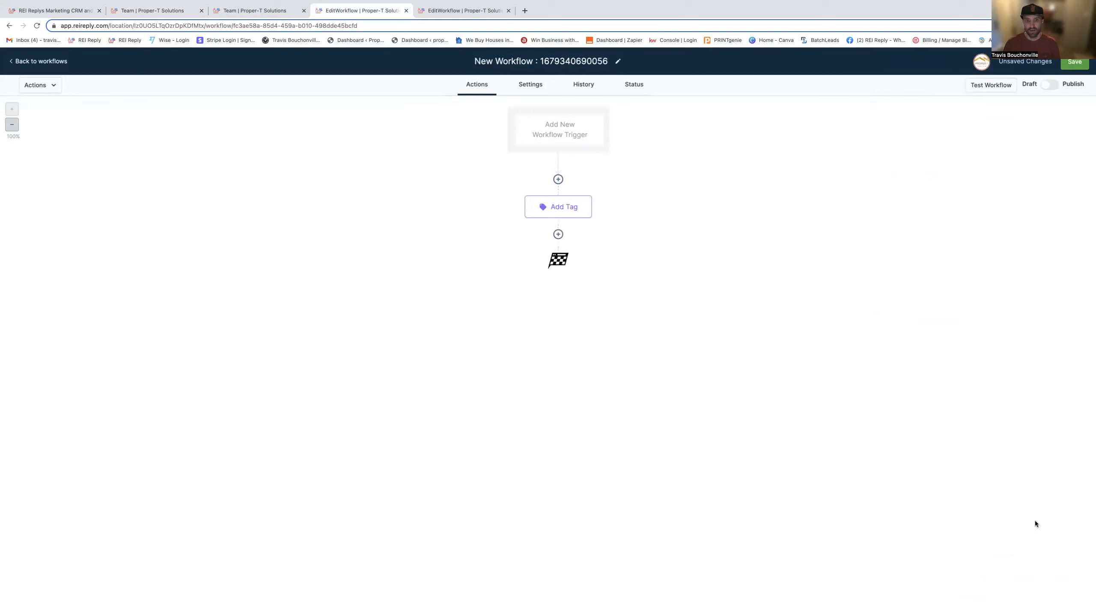
- After the tag action, add an Add To Notes action containing the copied seller questionnaire template and save it
{"action": "left_click", "coordinate": [561, 237]}
{"action": "scroll", "coordinate": [944, 398], "scroll_direction": "down", "scroll_amount": 2}
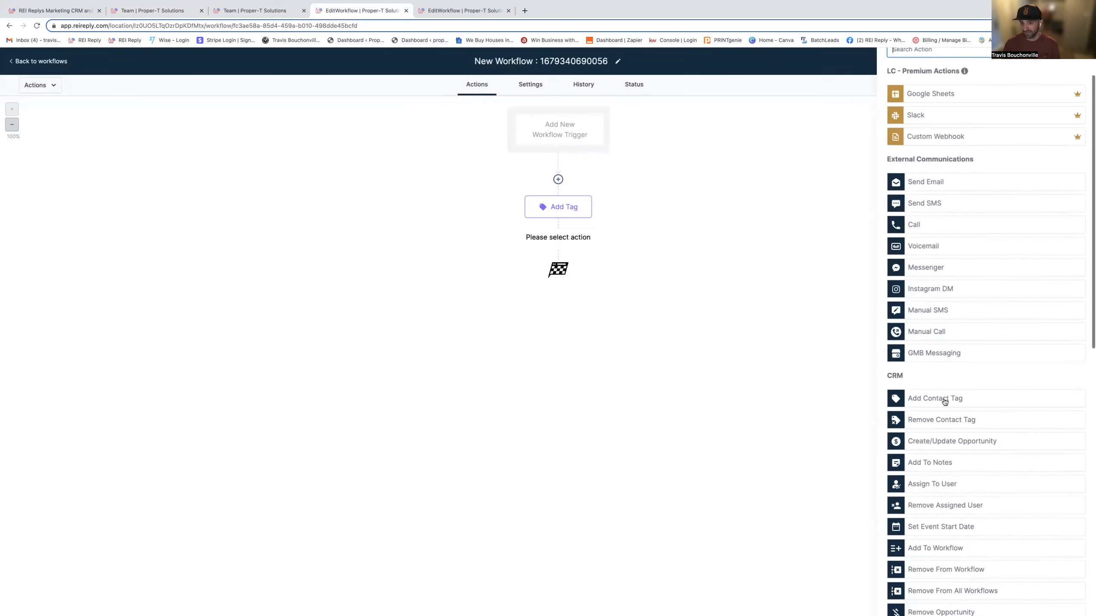
{"action": "left_click", "coordinate": [938, 461]}
{"action": "left_click", "coordinate": [937, 208]}
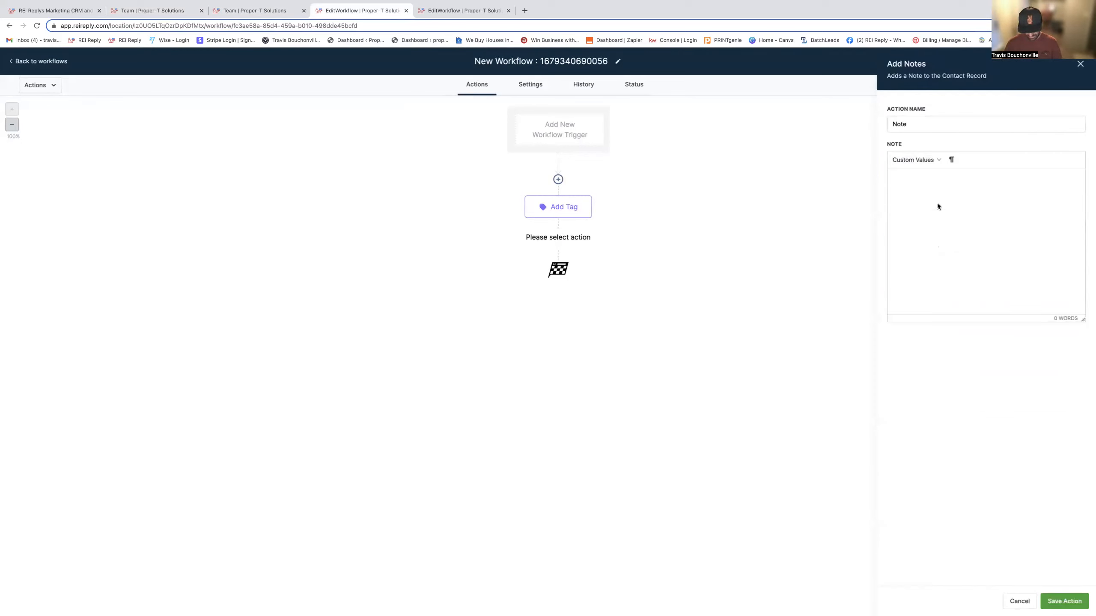
{"action": "key", "text": "ctrl+v"}
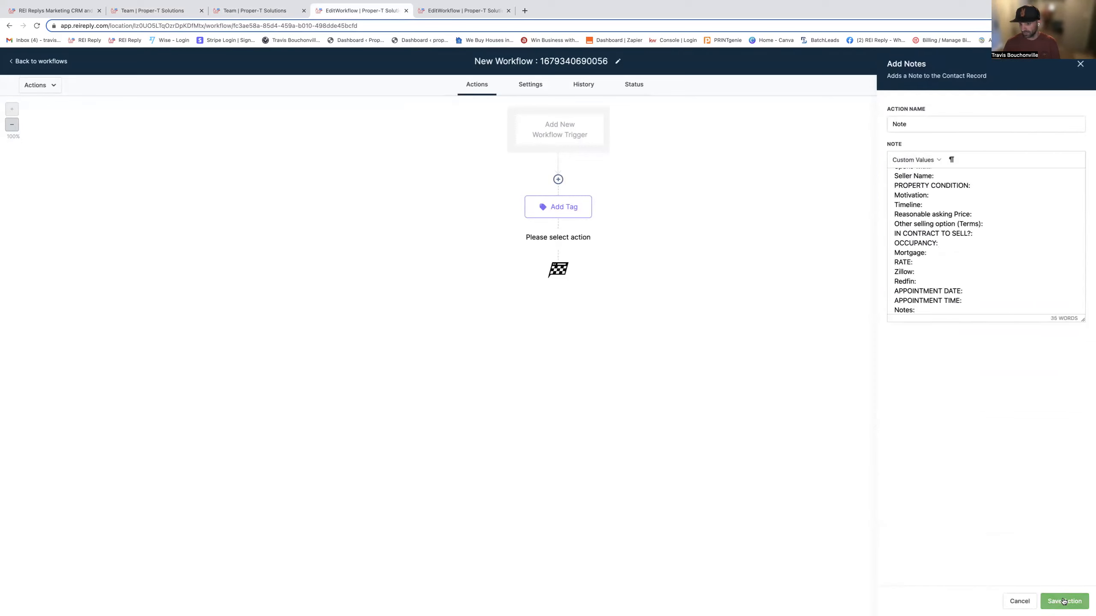
{"action": "left_click", "coordinate": [1064, 601]}
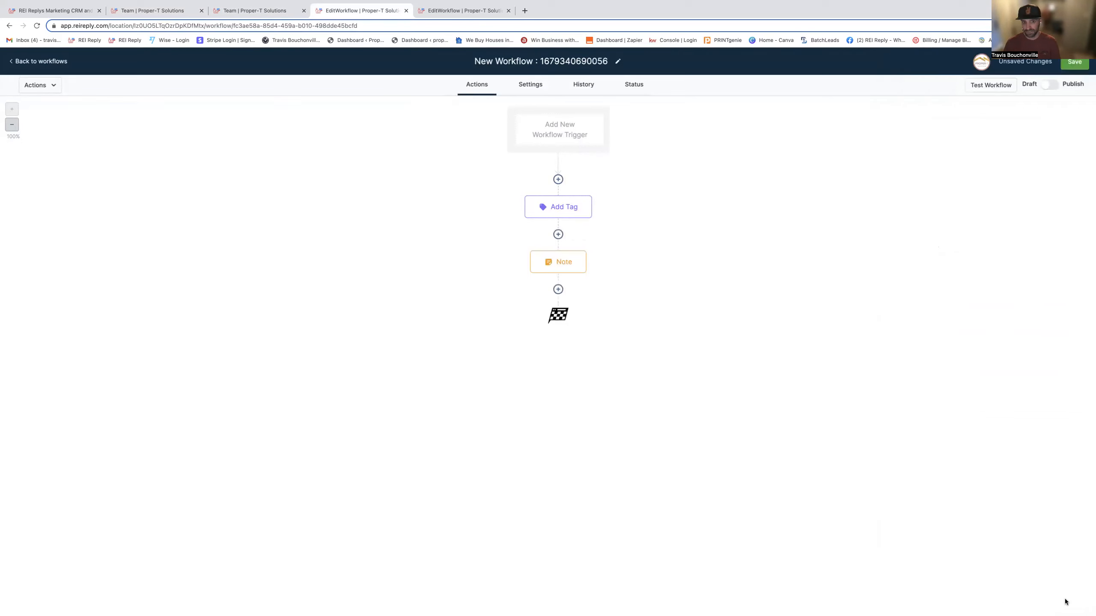
- After the note, add an Assign To User action with both the phone 1 and Phone 2 users selected and save it
{"action": "left_click", "coordinate": [557, 290]}
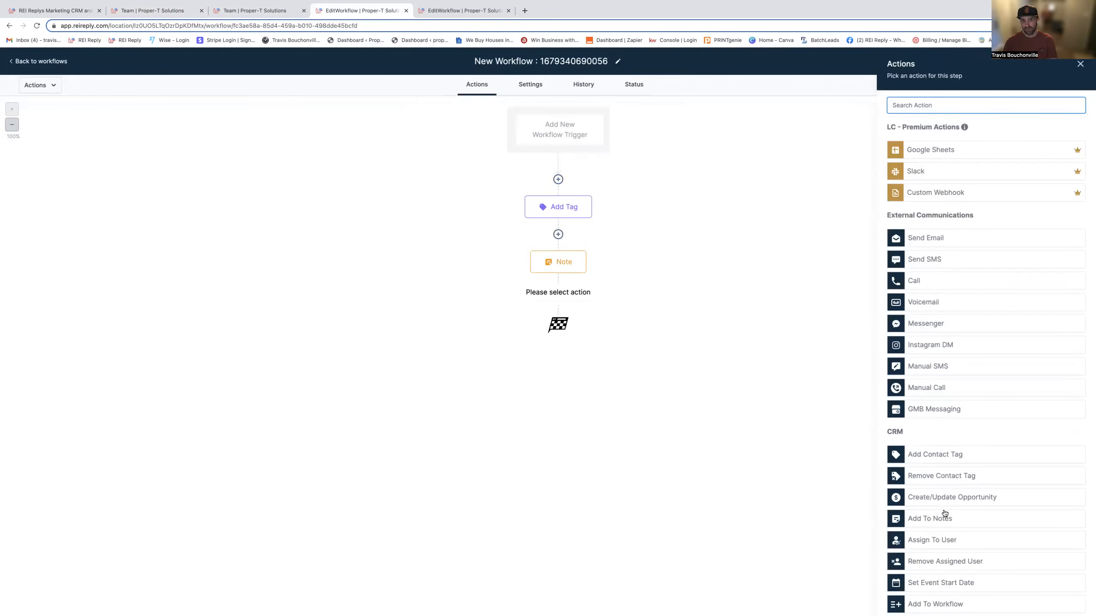
{"action": "left_click", "coordinate": [951, 544]}
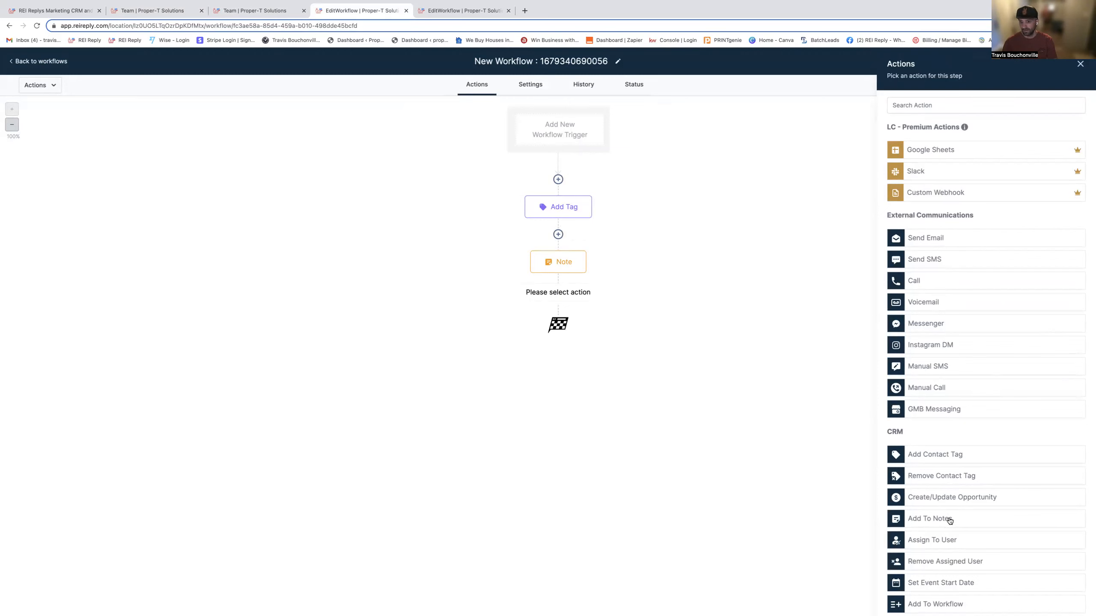
{"action": "left_click", "coordinate": [909, 171]}
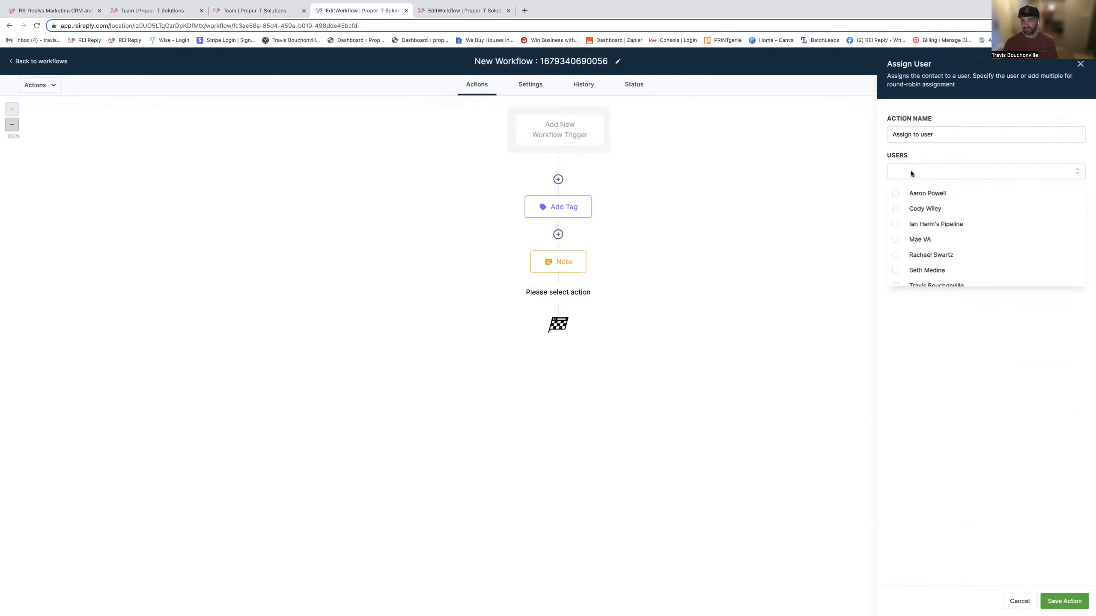
{"action": "scroll", "coordinate": [922, 271], "scroll_direction": "down", "scroll_amount": 2}
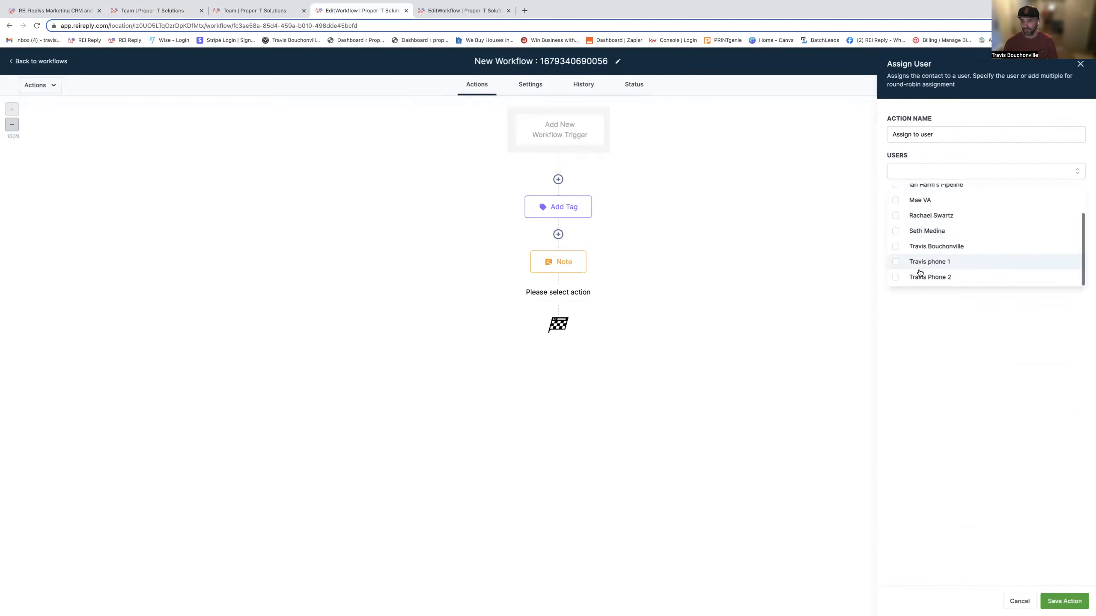
{"action": "left_click", "coordinate": [895, 264]}
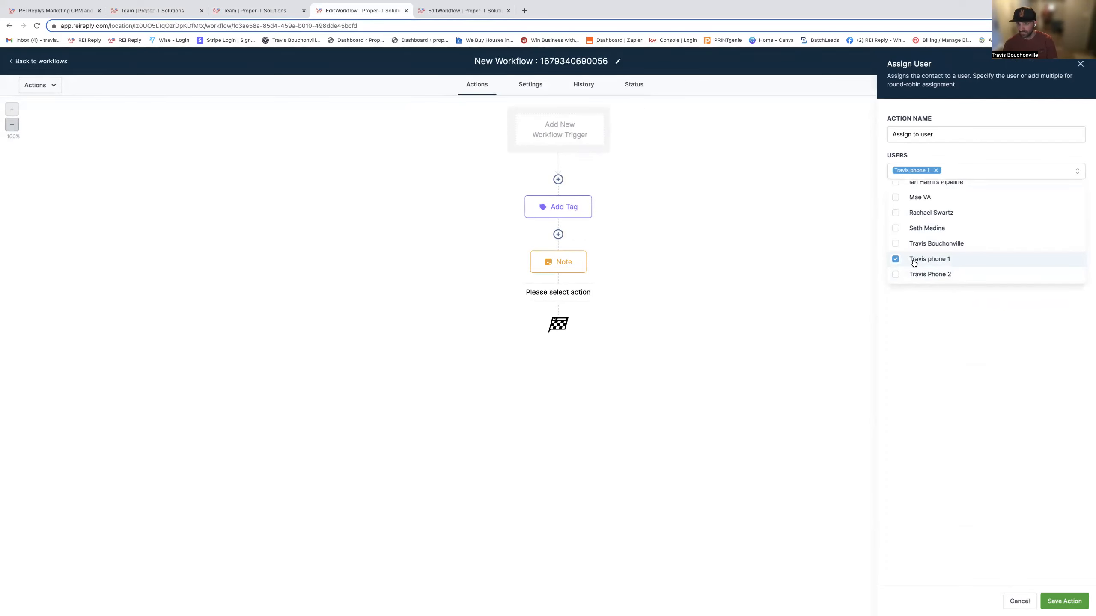
{"action": "left_click", "coordinate": [895, 274]}
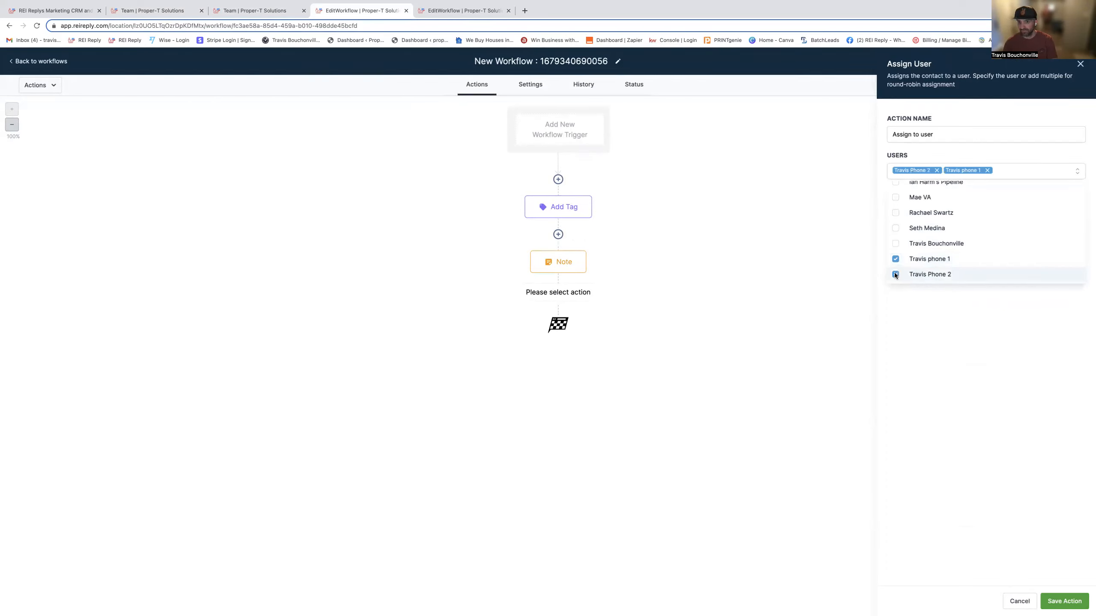
{"action": "left_click", "coordinate": [962, 320]}
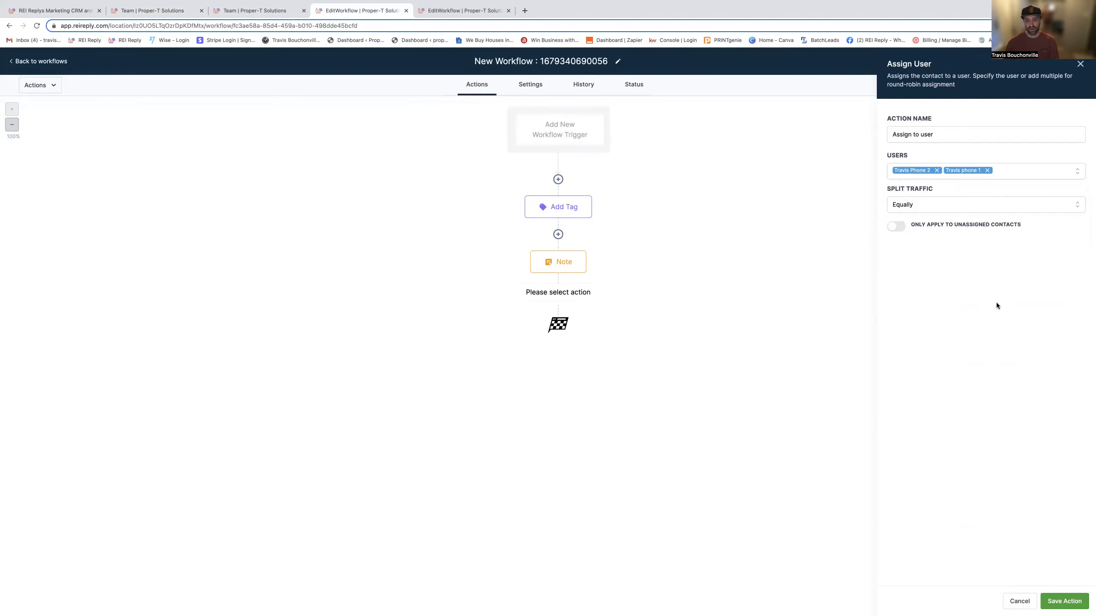
{"action": "left_click", "coordinate": [1064, 602]}
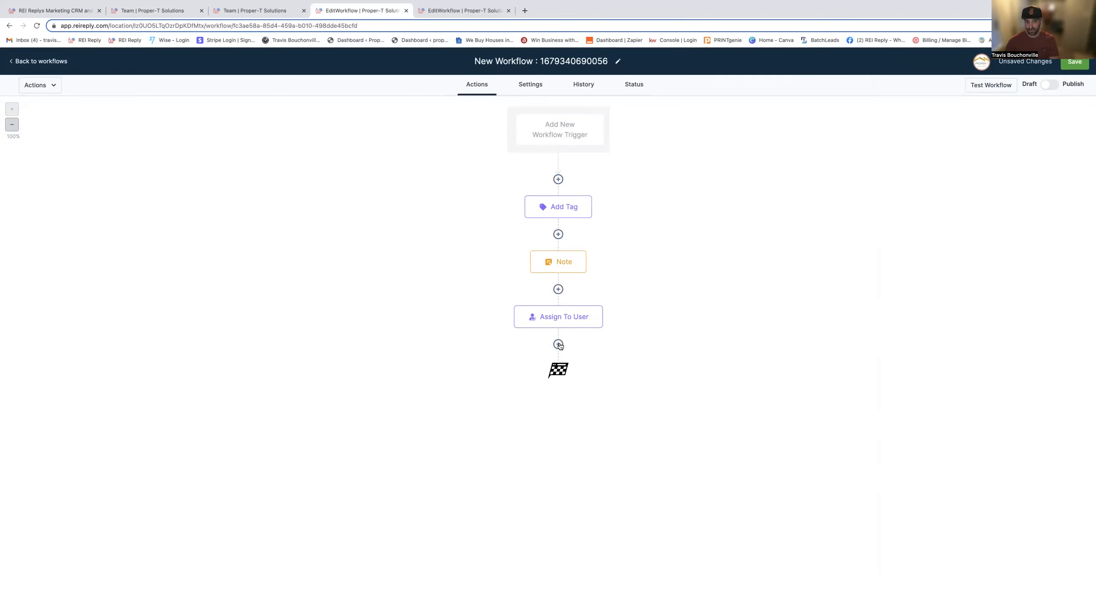
- After the user assignment, add an If / Else action and name the condition "Mobile"
{"action": "left_click", "coordinate": [558, 345]}
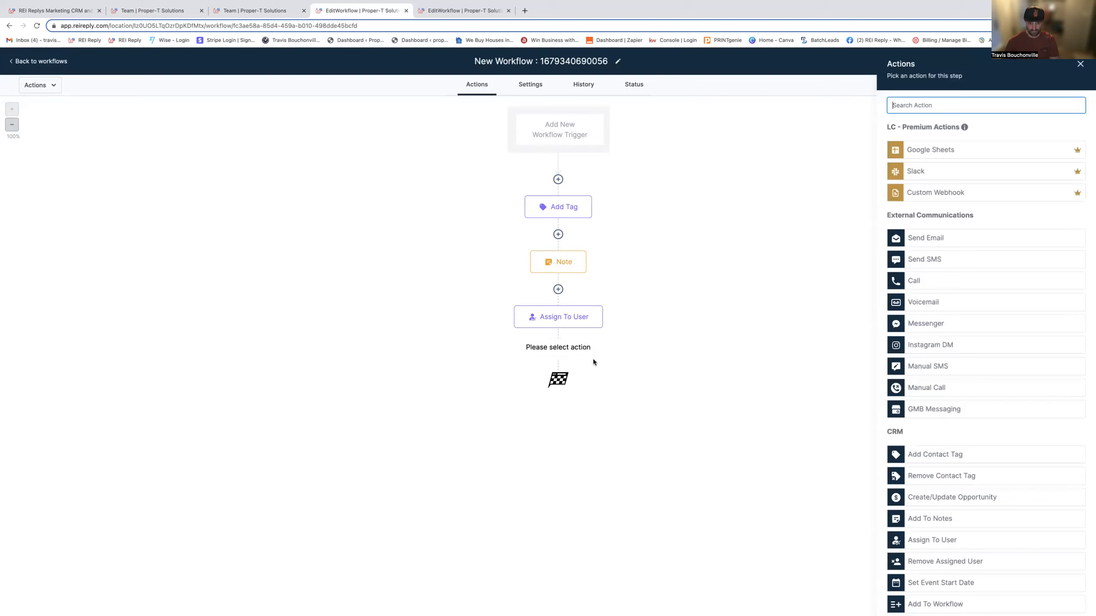
{"action": "scroll", "coordinate": [914, 493], "scroll_direction": "down", "scroll_amount": 10}
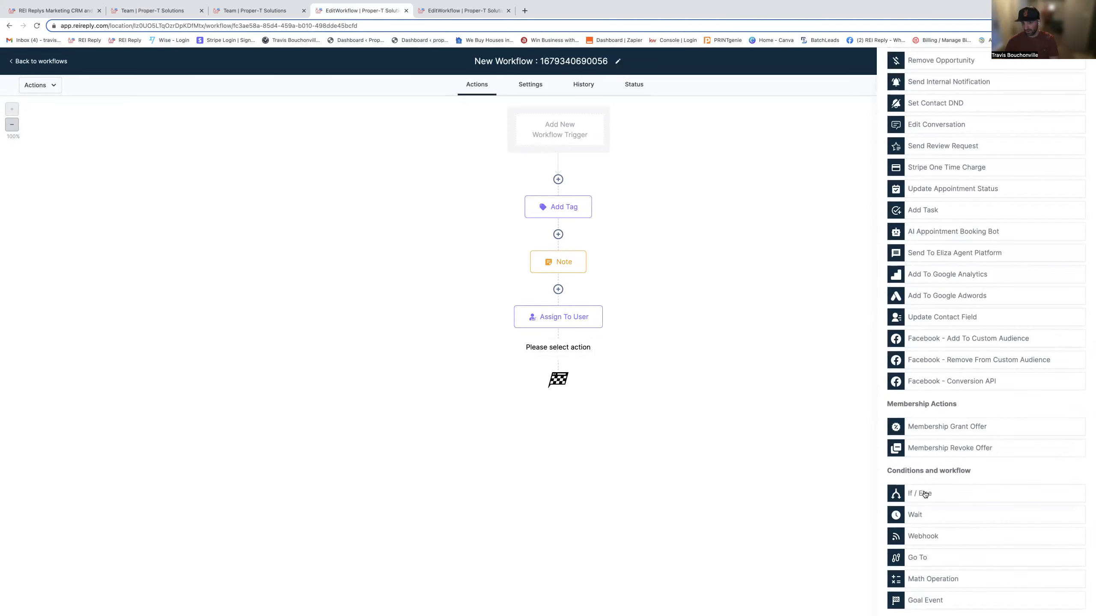
{"action": "left_click", "coordinate": [920, 493]}
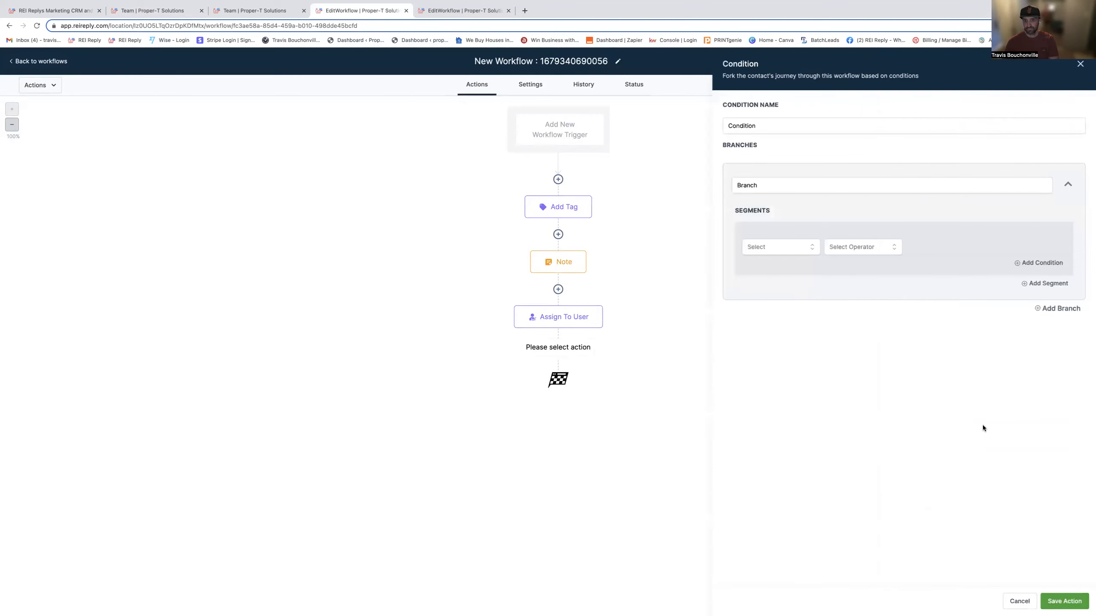
{"action": "left_click", "coordinate": [739, 126]}
{"action": "double_click", "coordinate": [741, 127]}
{"action": "type", "text": "Mobile"}
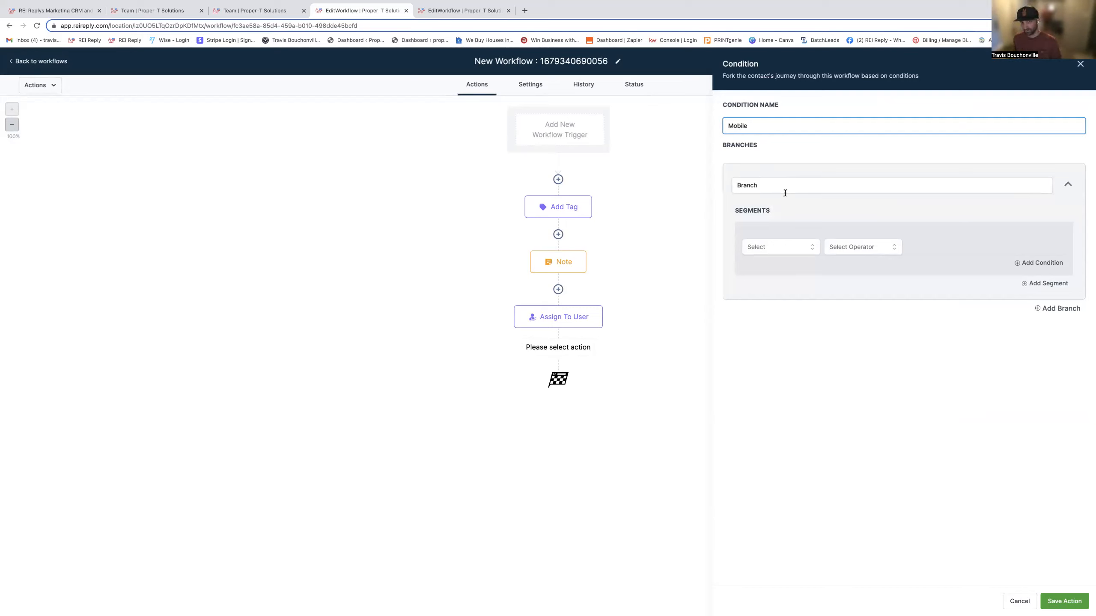
- Set the first branch's segment to match contacts whose Tags Includes "phone 0"
{"action": "left_click", "coordinate": [793, 250]}
{"action": "left_click", "coordinate": [773, 267]}
{"action": "type", "text": "tags"}
{"action": "left_click", "coordinate": [783, 292]}
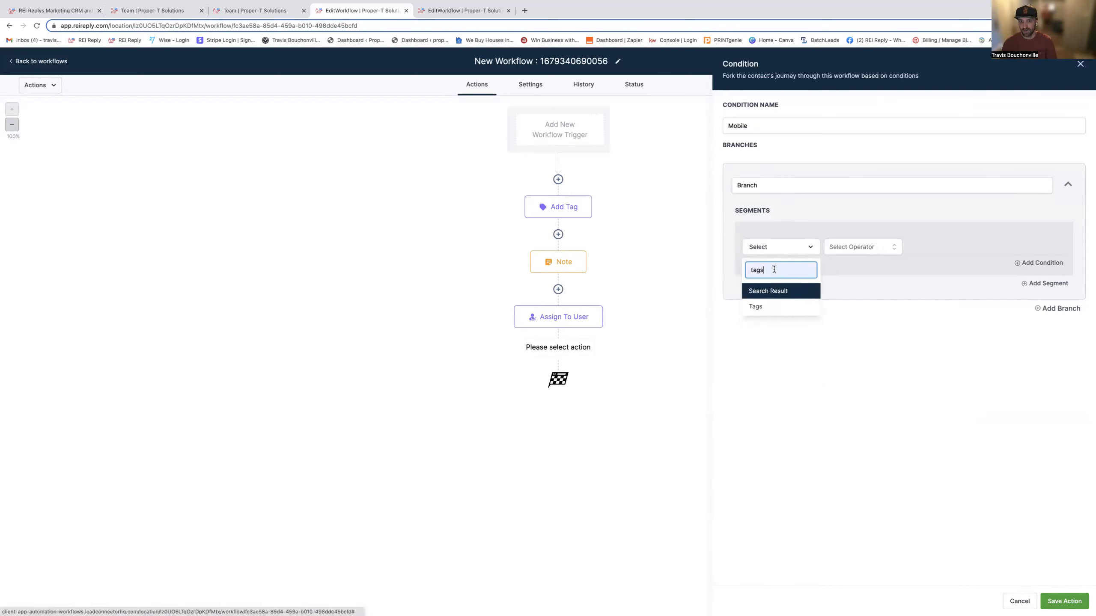
{"action": "left_click", "coordinate": [755, 308]}
{"action": "left_click", "coordinate": [852, 252]}
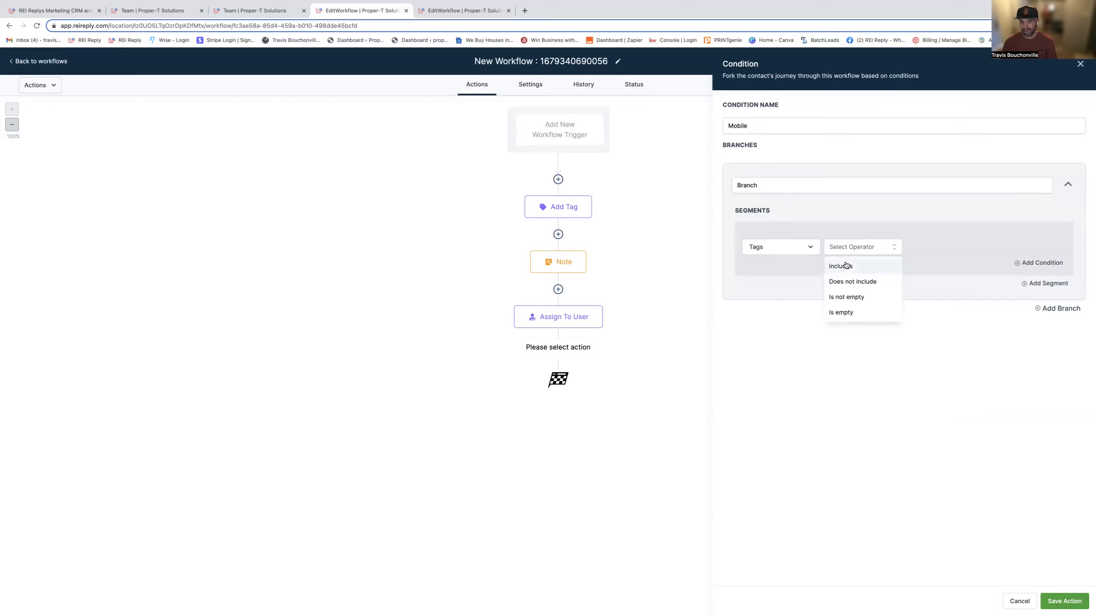
{"action": "left_click", "coordinate": [843, 265]}
{"action": "left_click", "coordinate": [937, 249]}
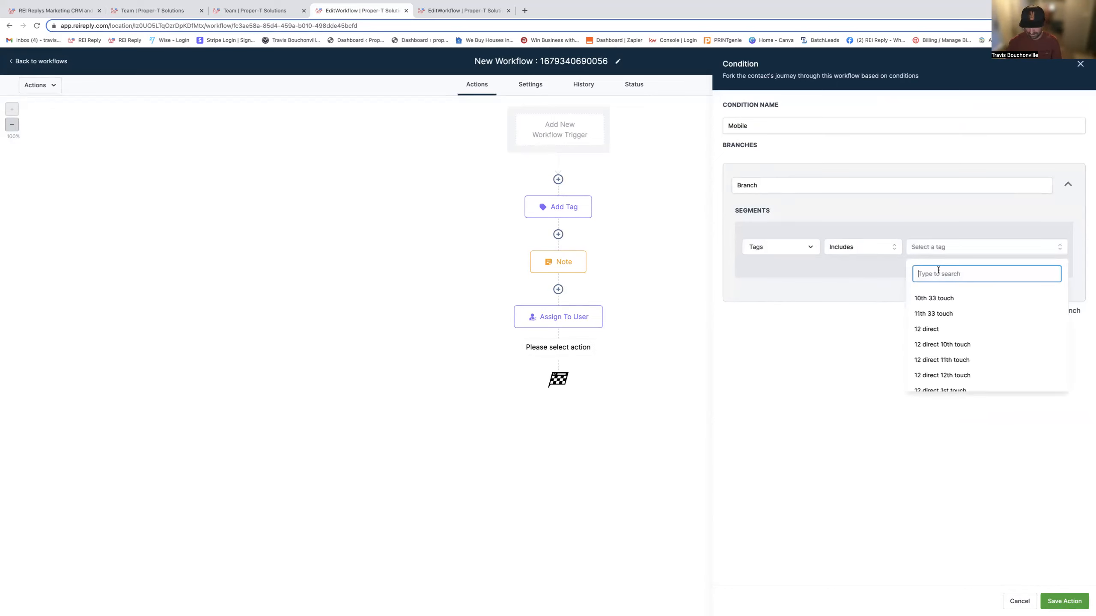
{"action": "type", "text": "phone"}
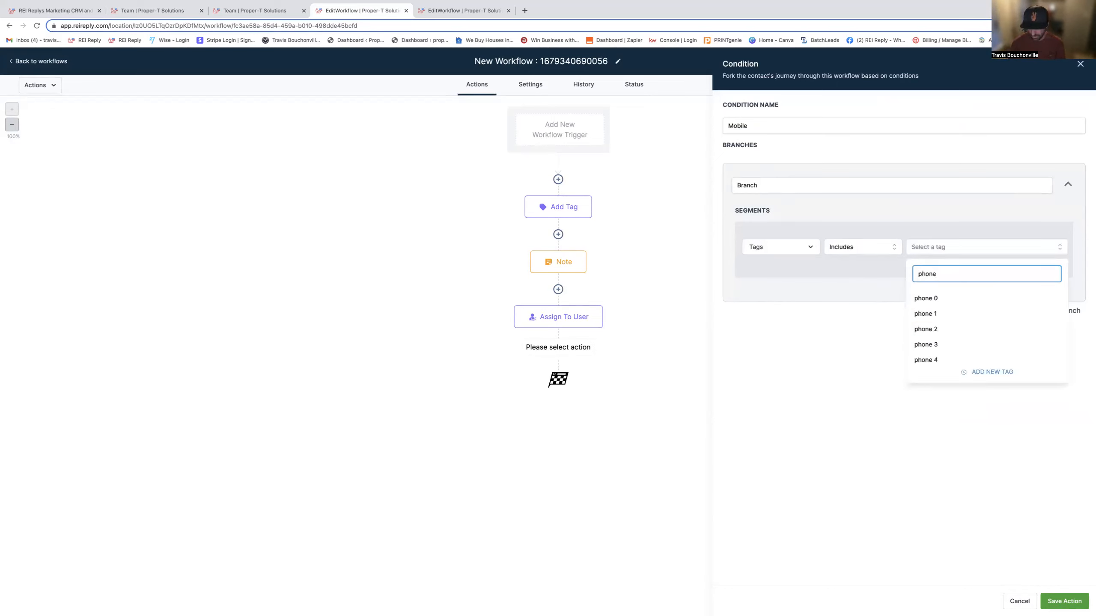
{"action": "left_click", "coordinate": [927, 298]}
{"action": "left_click", "coordinate": [847, 307]}
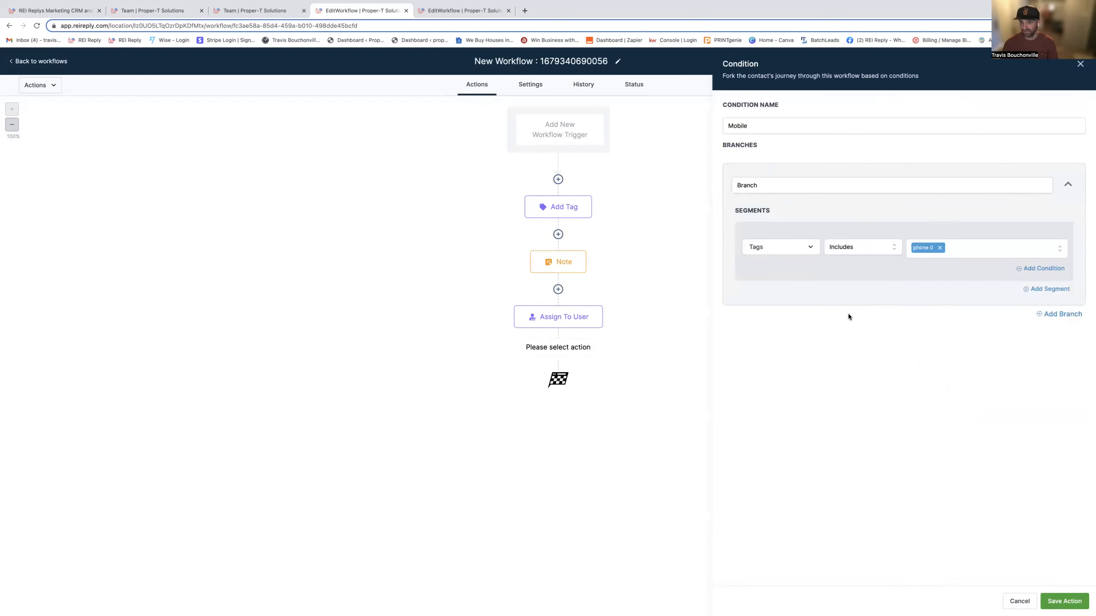
- Add a second condition to the branch's first segment requiring Phone0_Type Contains "mobile"
{"action": "left_click", "coordinate": [1048, 269]}
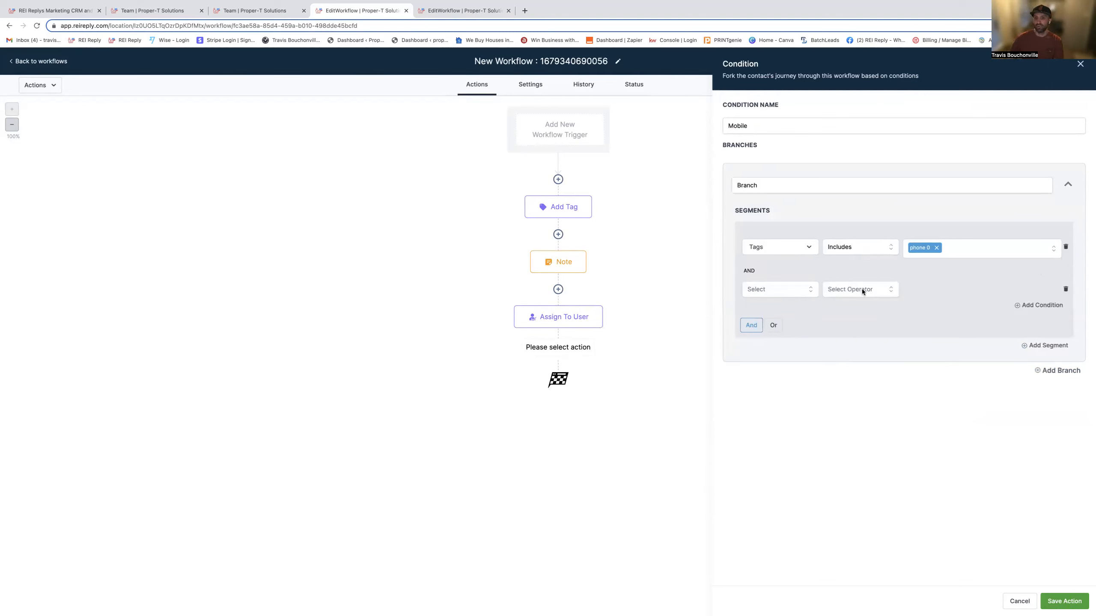
{"action": "left_click", "coordinate": [791, 290]}
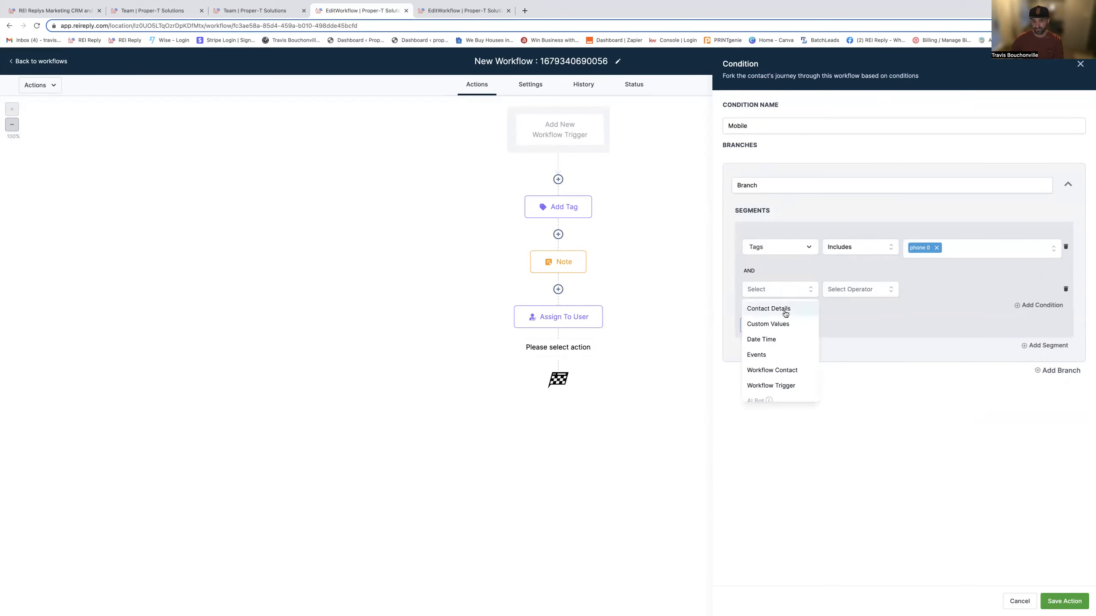
{"action": "left_click", "coordinate": [785, 309]}
{"action": "left_click", "coordinate": [774, 309]}
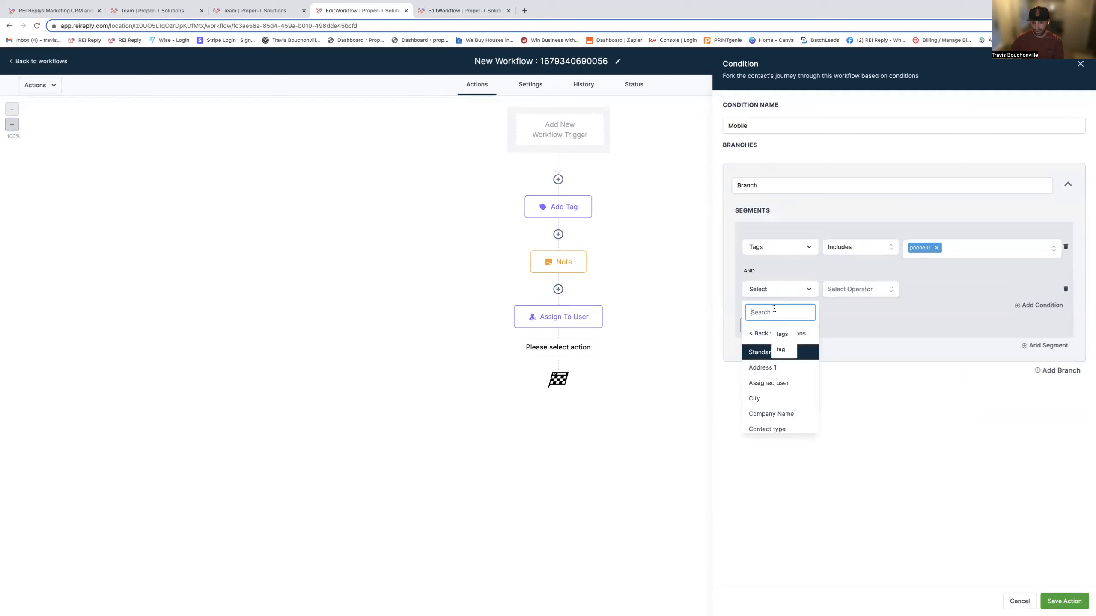
{"action": "type", "text": "phone0"}
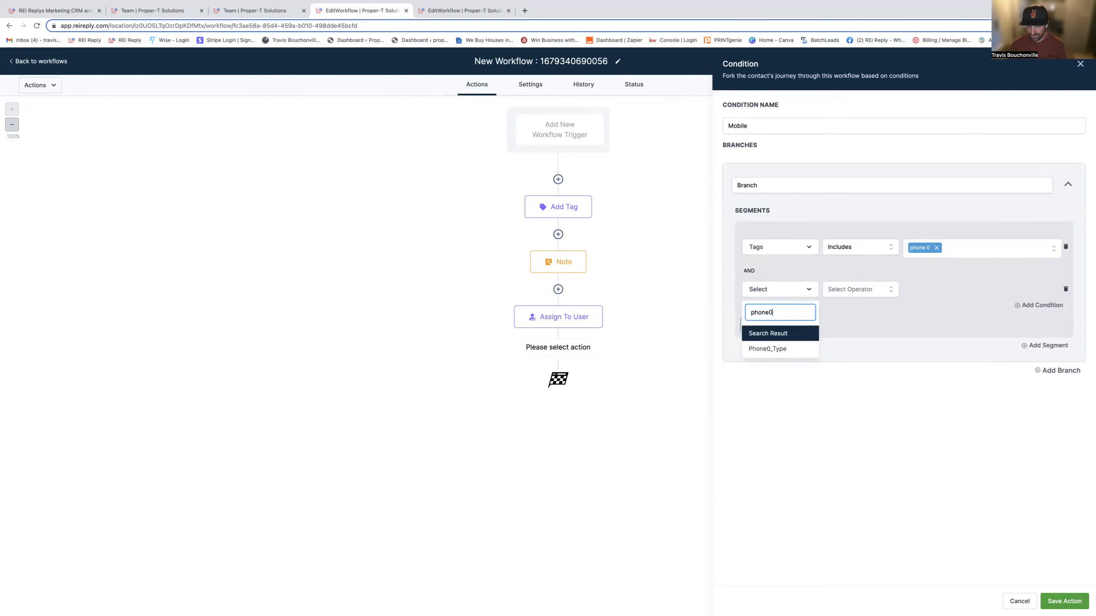
{"action": "left_click", "coordinate": [770, 349]}
{"action": "left_click", "coordinate": [851, 290]}
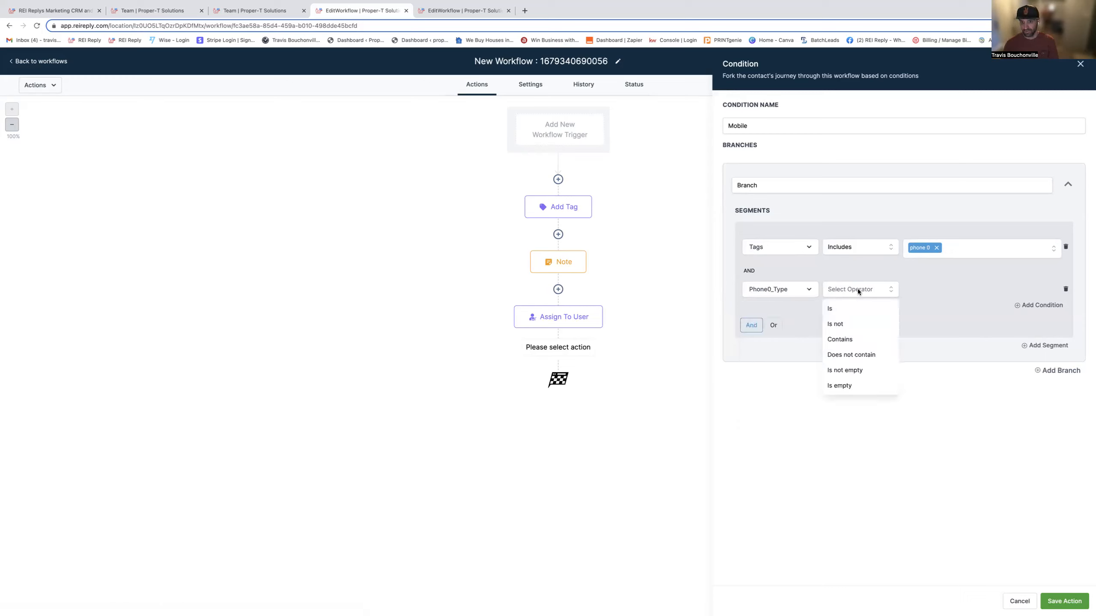
{"action": "left_click", "coordinate": [841, 341]}
{"action": "left_click", "coordinate": [940, 287]}
{"action": "type", "text": "mobile"}
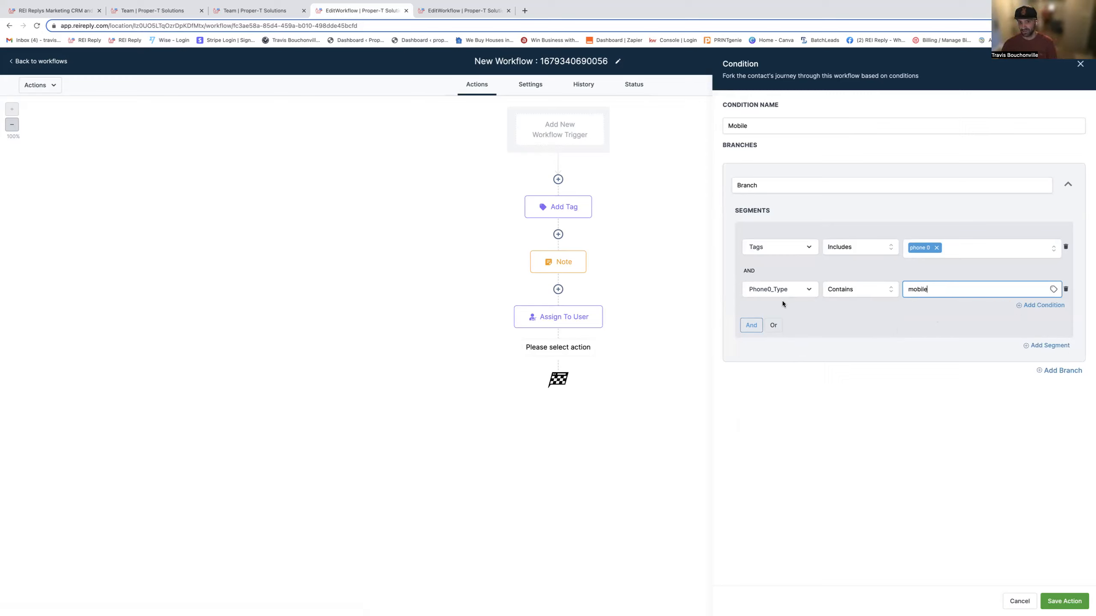
- Add a second segment to the branch matching contacts whose Tags Includes "phone 1"
{"action": "left_click", "coordinate": [1049, 347]}
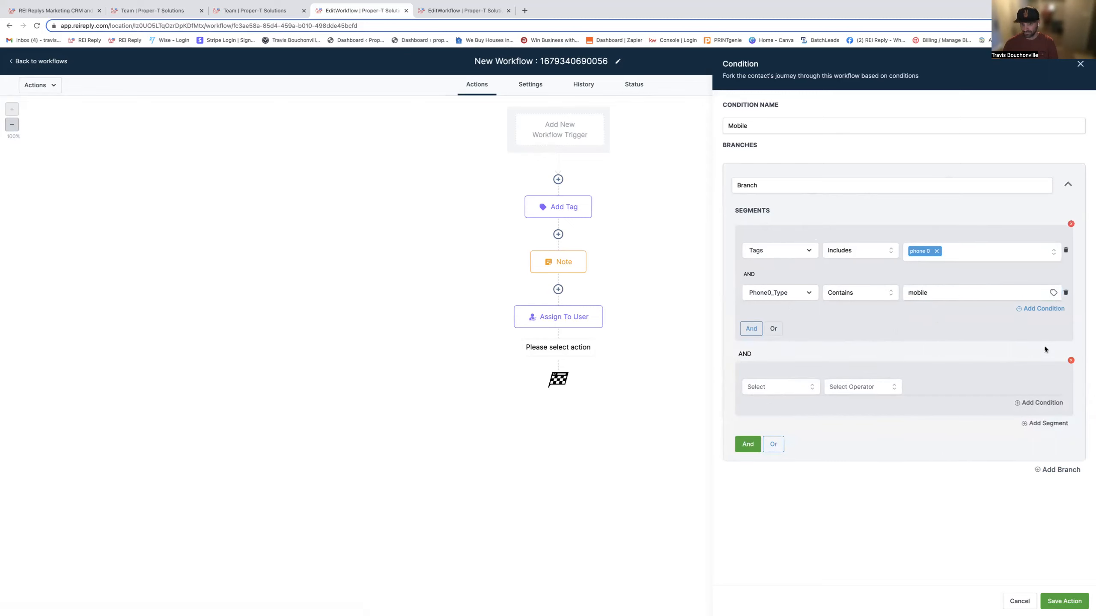
{"action": "left_click", "coordinate": [774, 386]}
{"action": "left_click", "coordinate": [770, 407]}
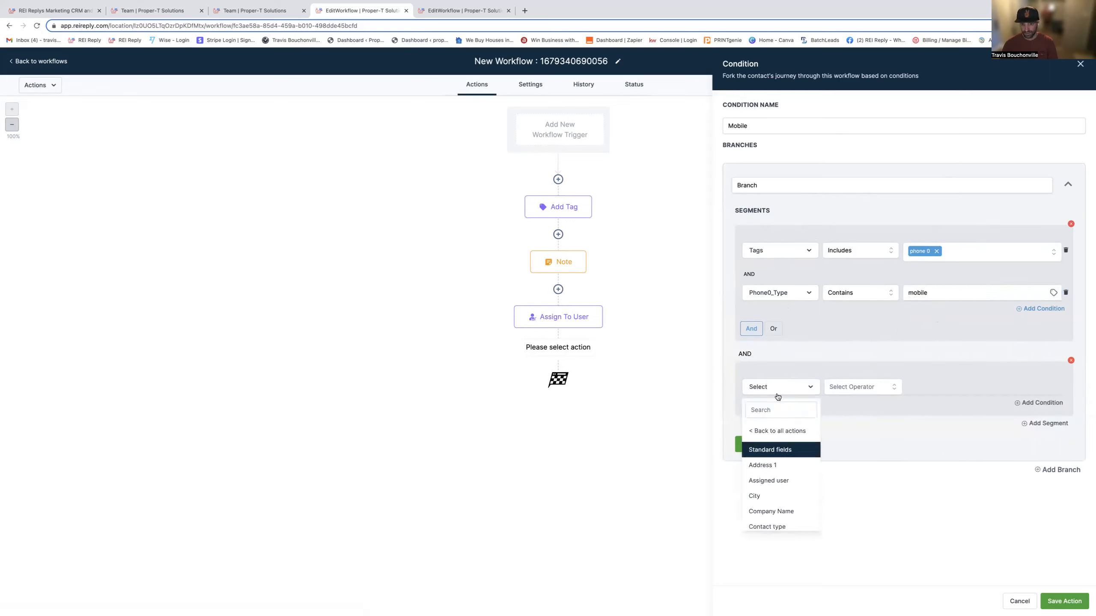
{"action": "type", "text": "tags"}
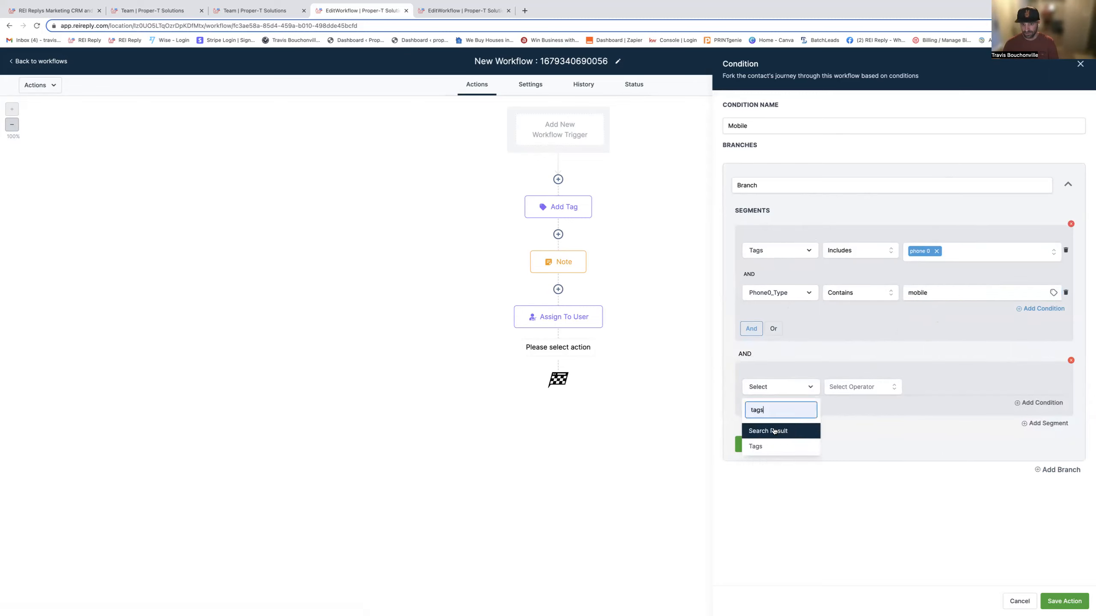
{"action": "left_click", "coordinate": [760, 445]}
{"action": "left_click", "coordinate": [856, 387]}
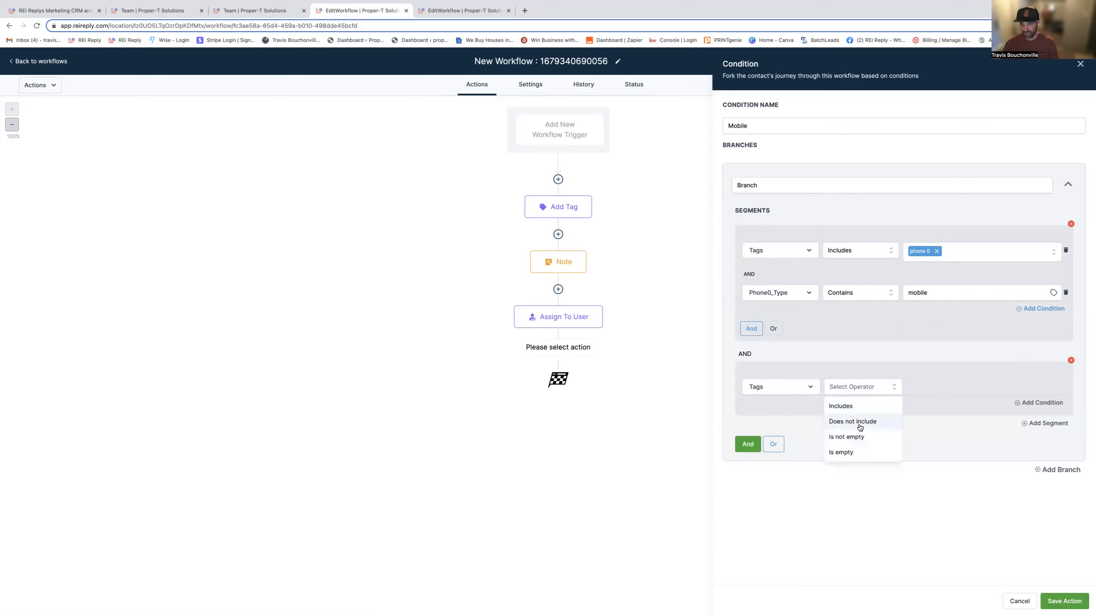
{"action": "left_click", "coordinate": [852, 407]}
{"action": "left_click", "coordinate": [931, 387]}
{"action": "left_click", "coordinate": [932, 413]}
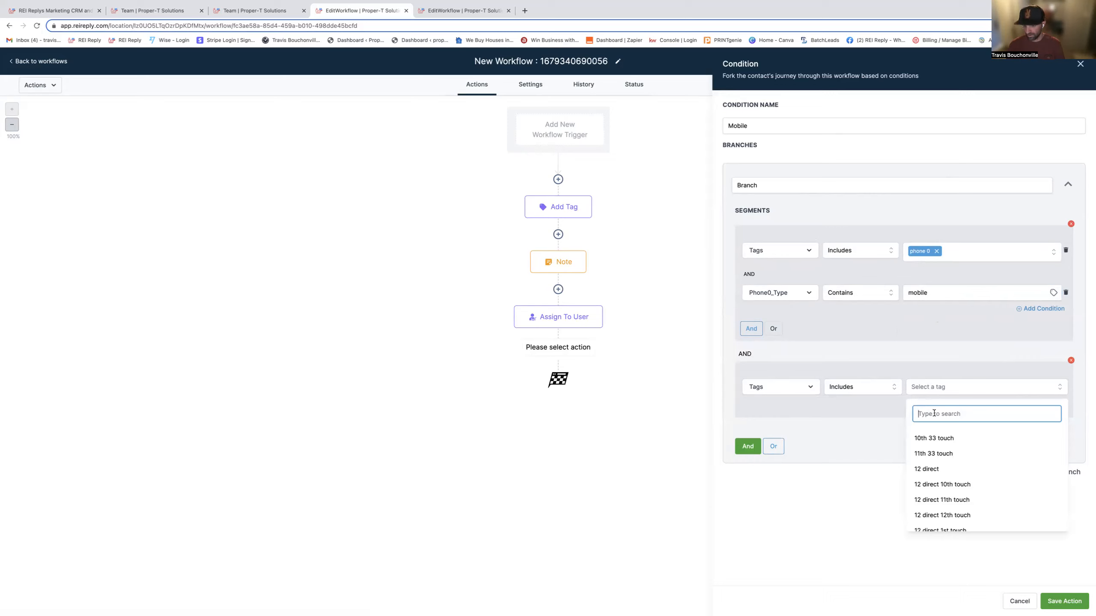
{"action": "type", "text": "phone"}
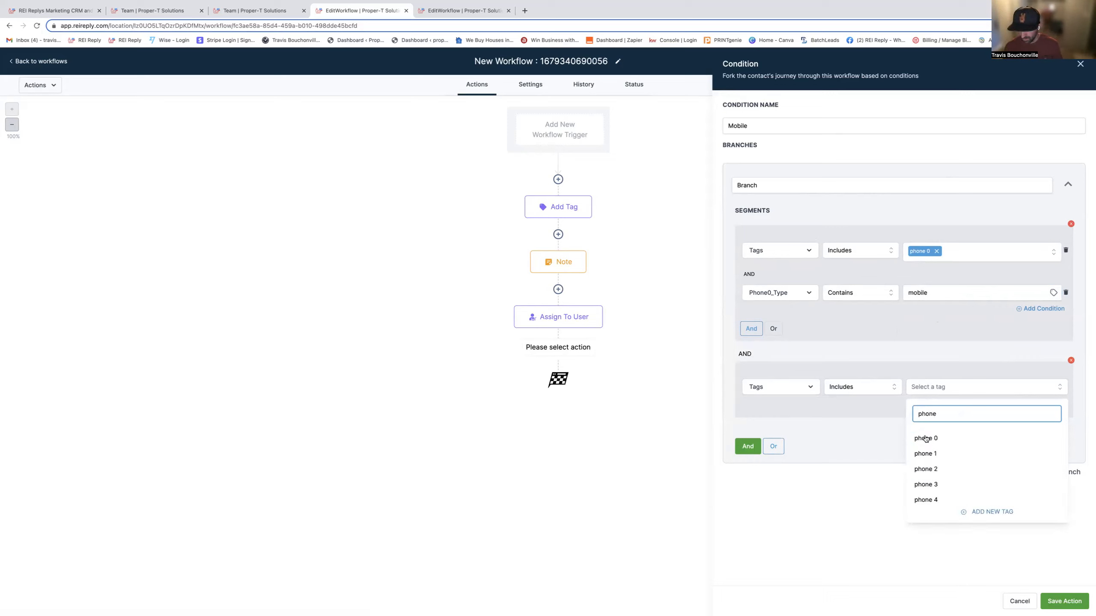
{"action": "left_click", "coordinate": [927, 454]}
{"action": "left_click", "coordinate": [874, 445]}
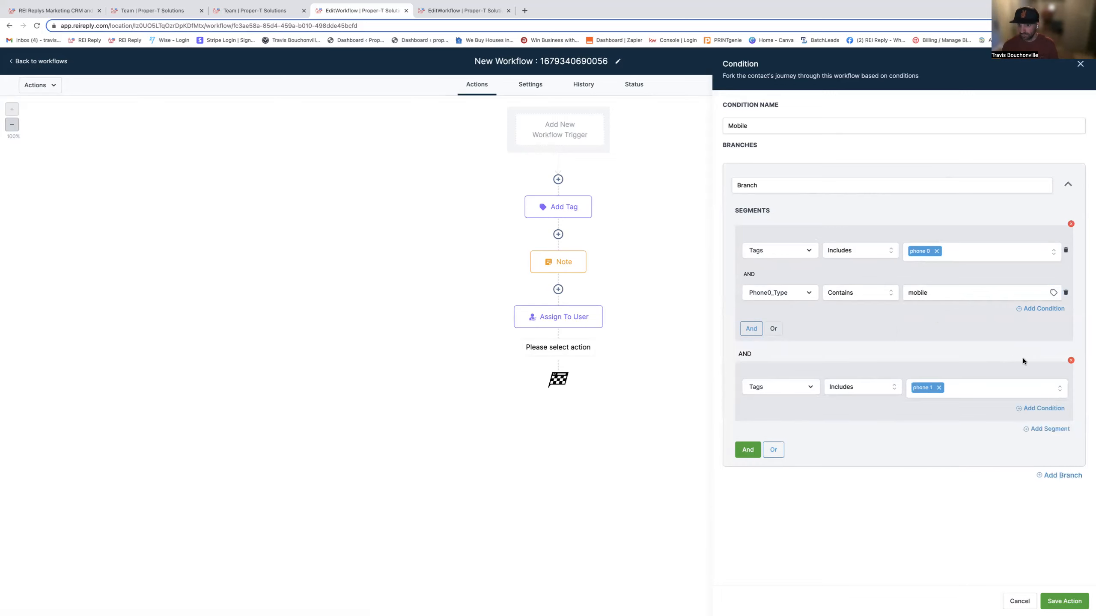
- Add a Phone1_Type Contains "mobile" condition to the second segment, join the two segments with Or and save the condition
{"action": "left_click", "coordinate": [1042, 409]}
{"action": "left_click", "coordinate": [776, 429]}
{"action": "left_click", "coordinate": [770, 449]}
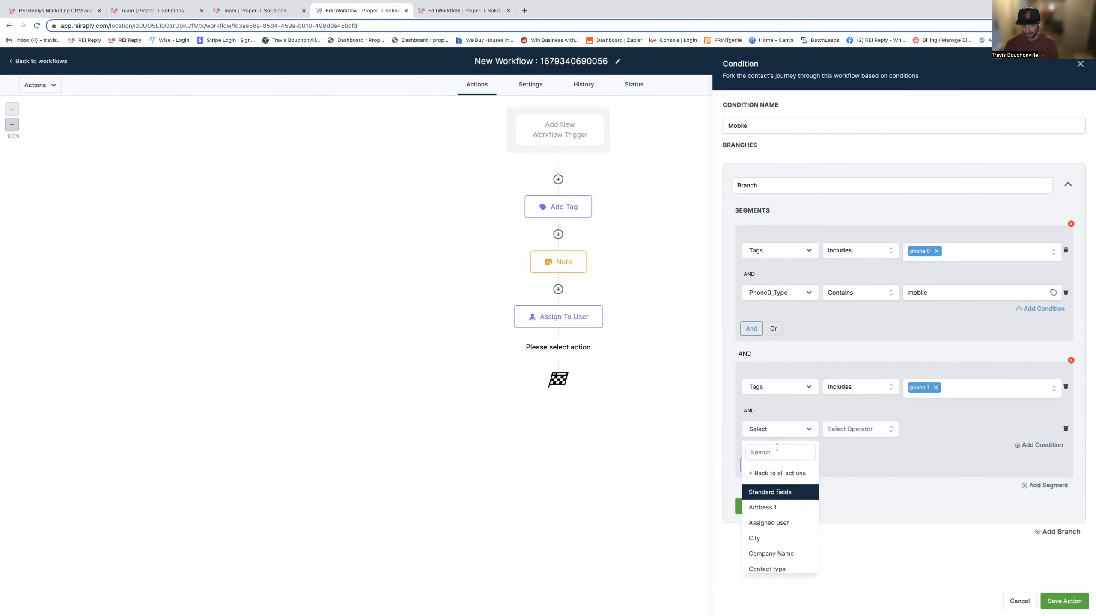
{"action": "left_click", "coordinate": [779, 451]}
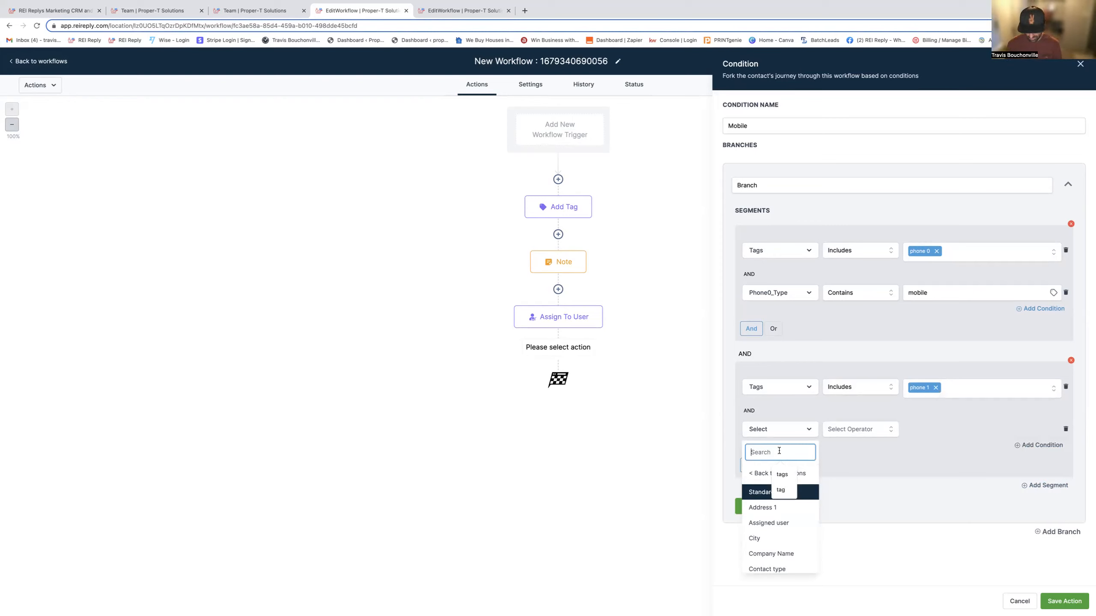
{"action": "type", "text": "phone1"}
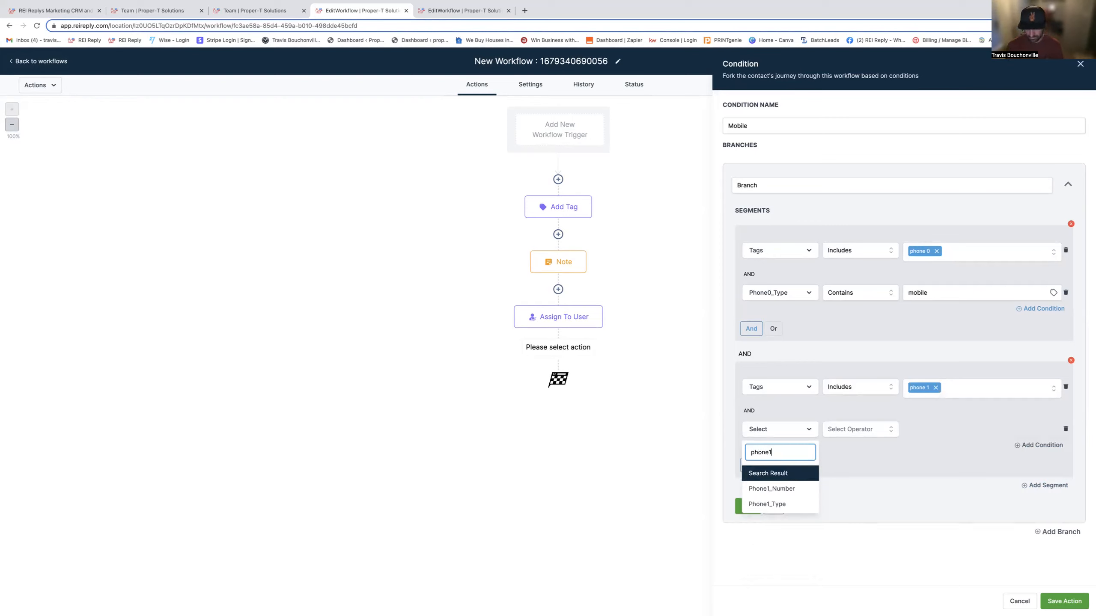
{"action": "left_click", "coordinate": [783, 503]}
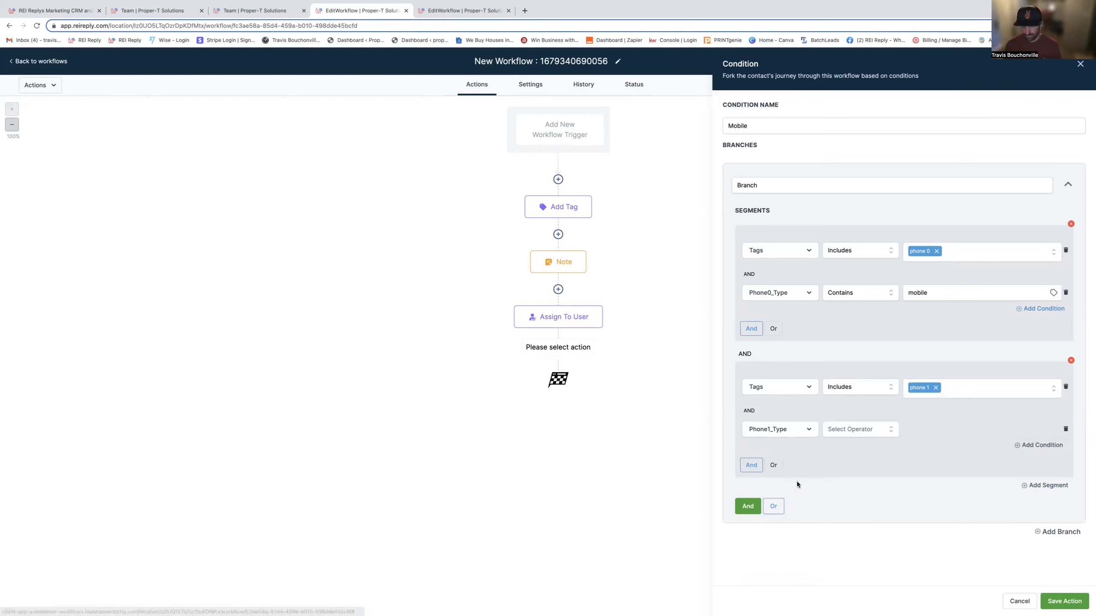
{"action": "left_click", "coordinate": [846, 429]}
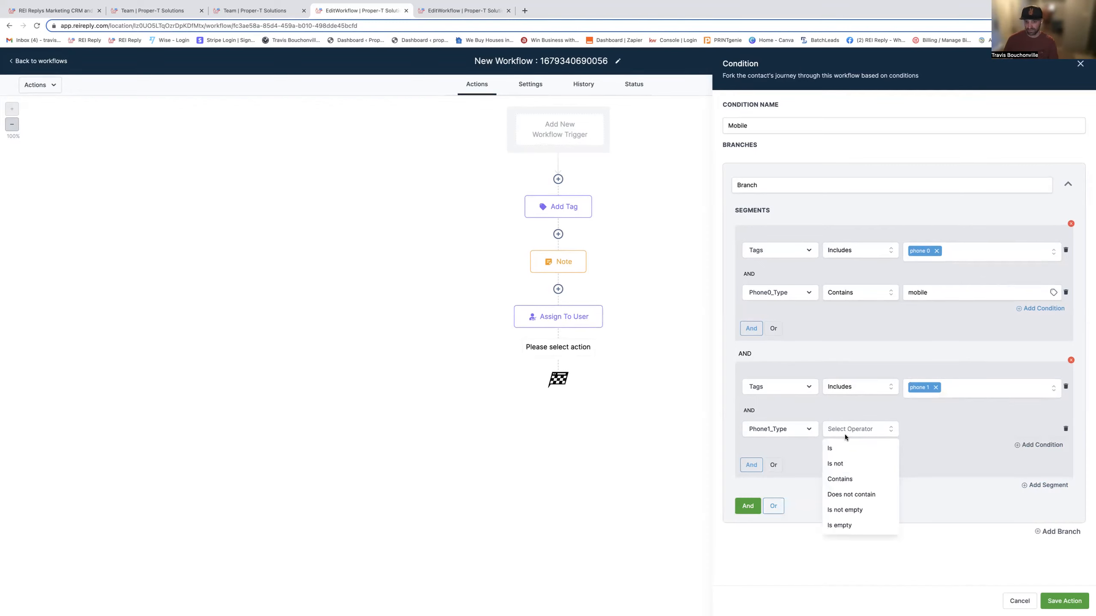
{"action": "left_click", "coordinate": [840, 479]}
{"action": "type", "text": "mobile"}
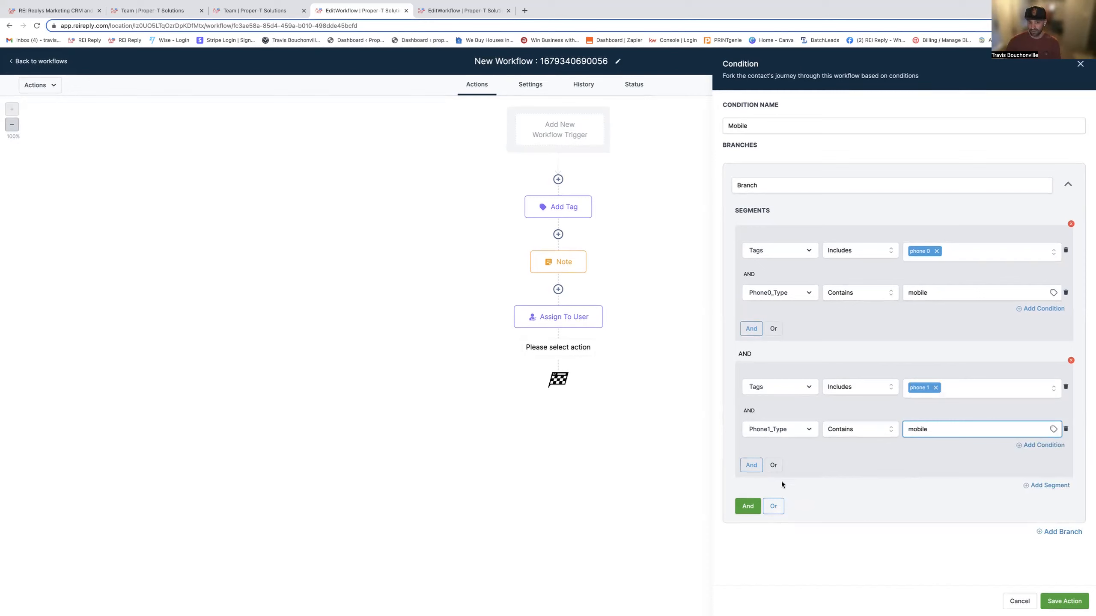
{"action": "left_click", "coordinate": [775, 508]}
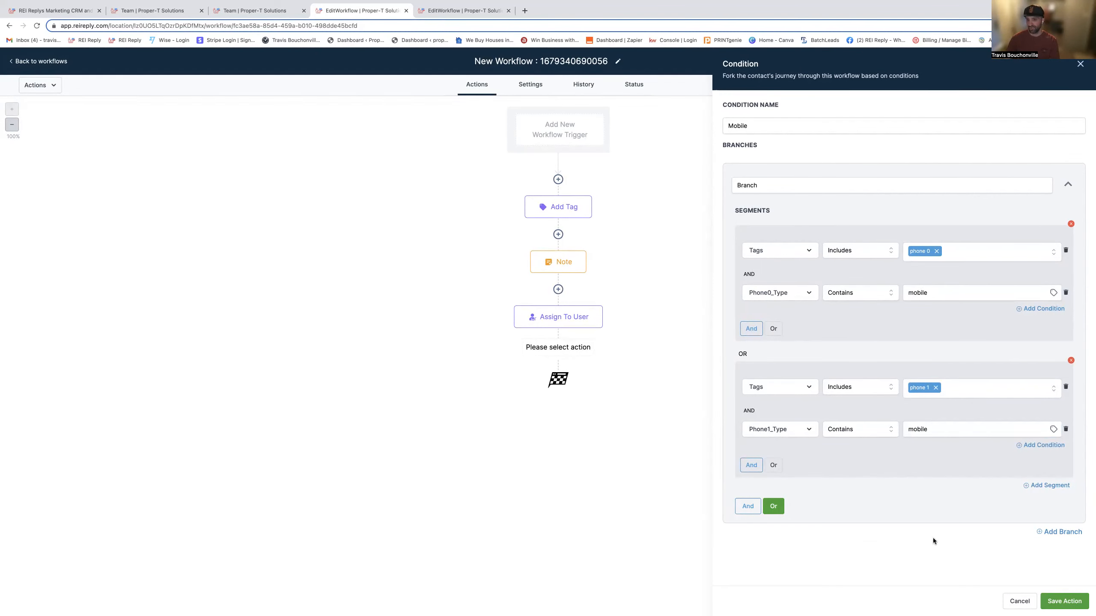
{"action": "left_click", "coordinate": [1065, 601]}
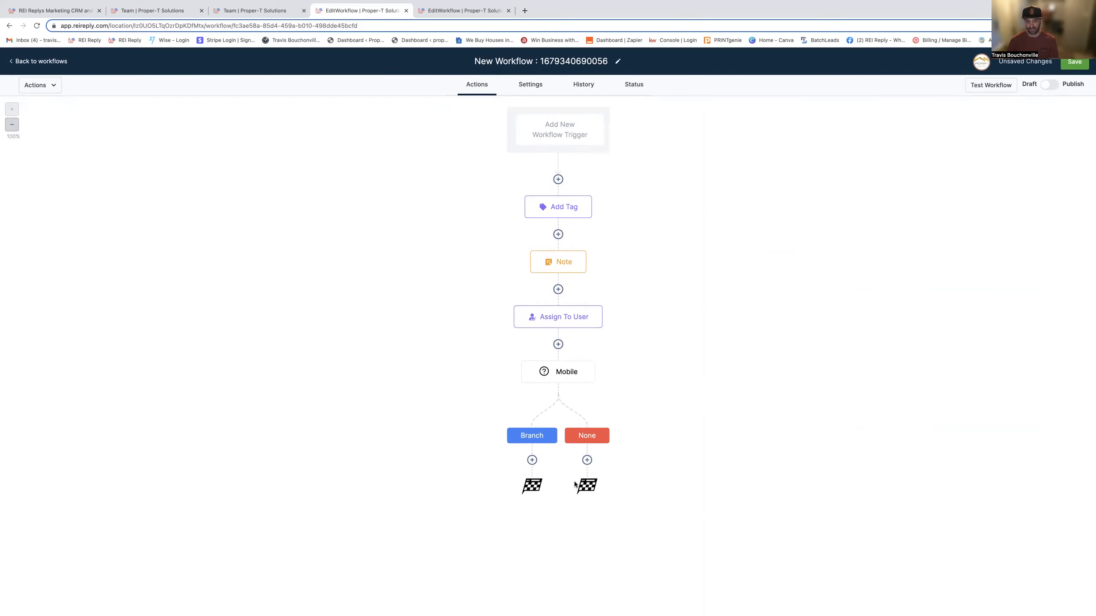
- Under the Mobile condition's Branch path, add a Send SMS action with random placeholder message text and save it
{"action": "left_click", "coordinate": [533, 461]}
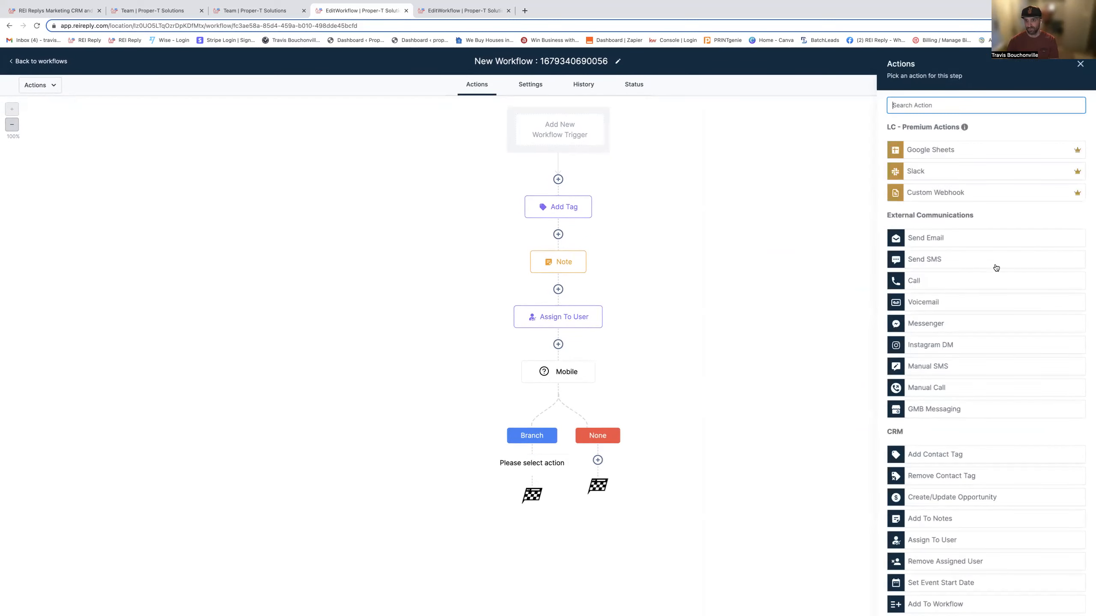
{"action": "left_click", "coordinate": [934, 260]}
{"action": "type", "text": "ijqbegpojnqegrb[okn"}
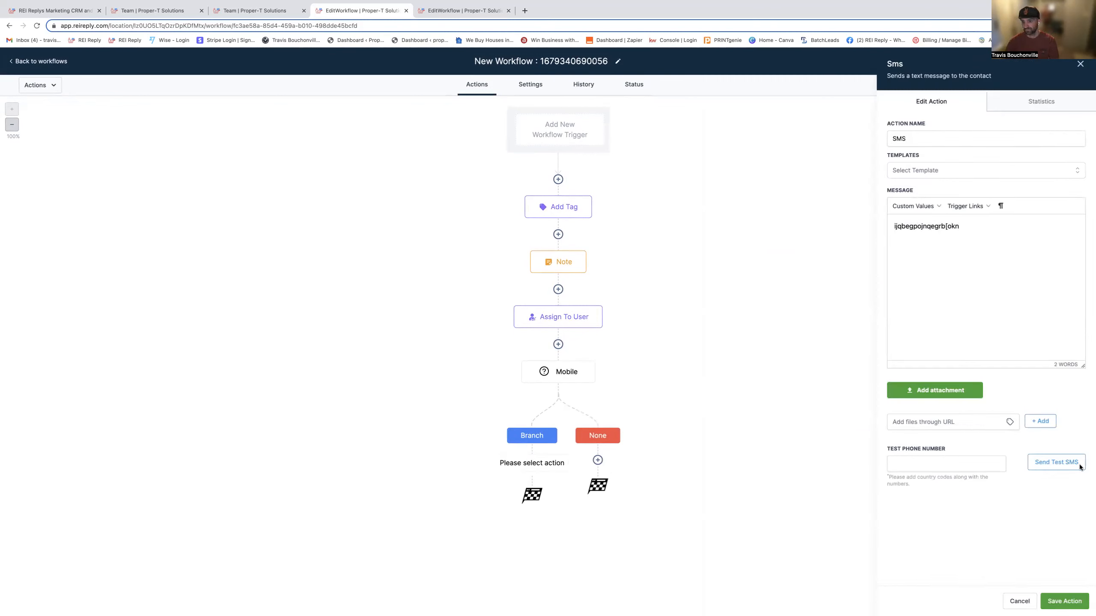
{"action": "left_click", "coordinate": [1057, 601]}
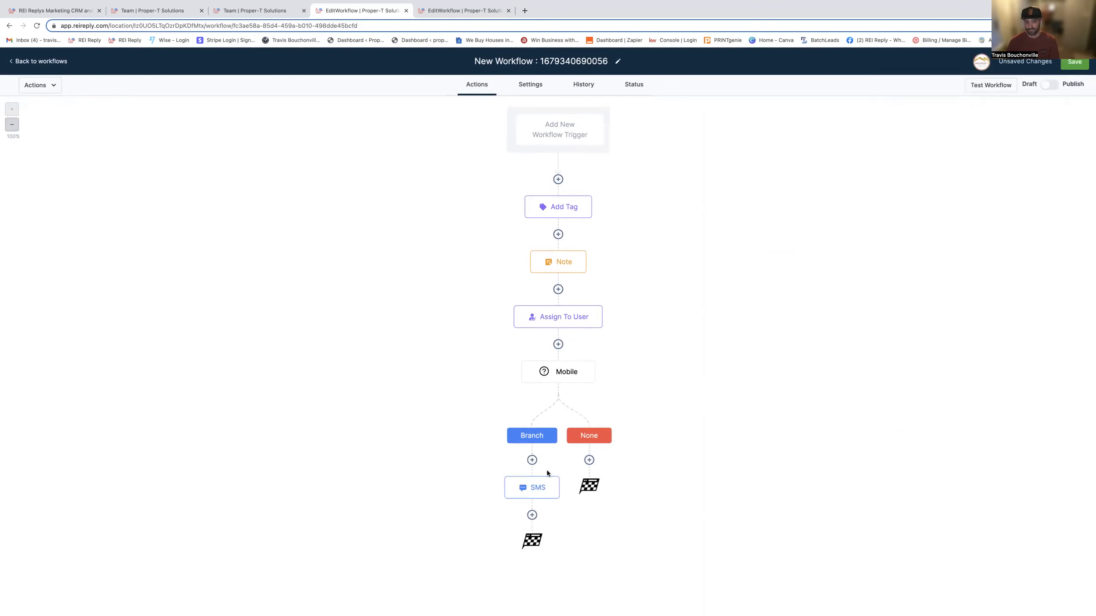
{"action": "left_click", "coordinate": [532, 517]}
{"action": "left_click", "coordinate": [941, 475]}
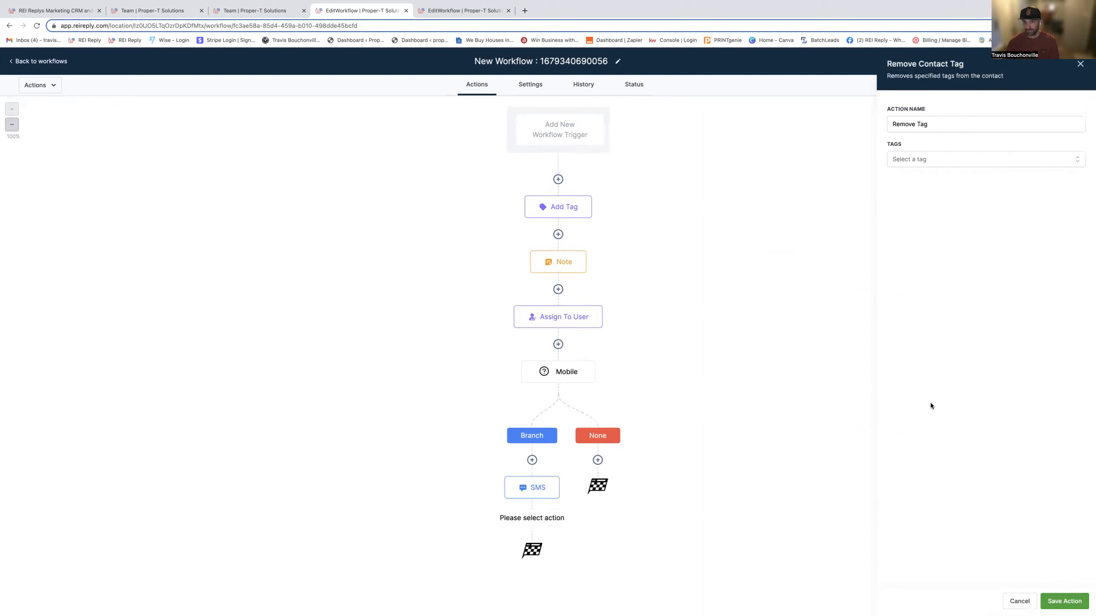
{"action": "left_click", "coordinate": [1017, 596]}
- After the SMS action, add a Wait action and name it "Wait 1 day"
{"action": "left_click", "coordinate": [532, 514]}
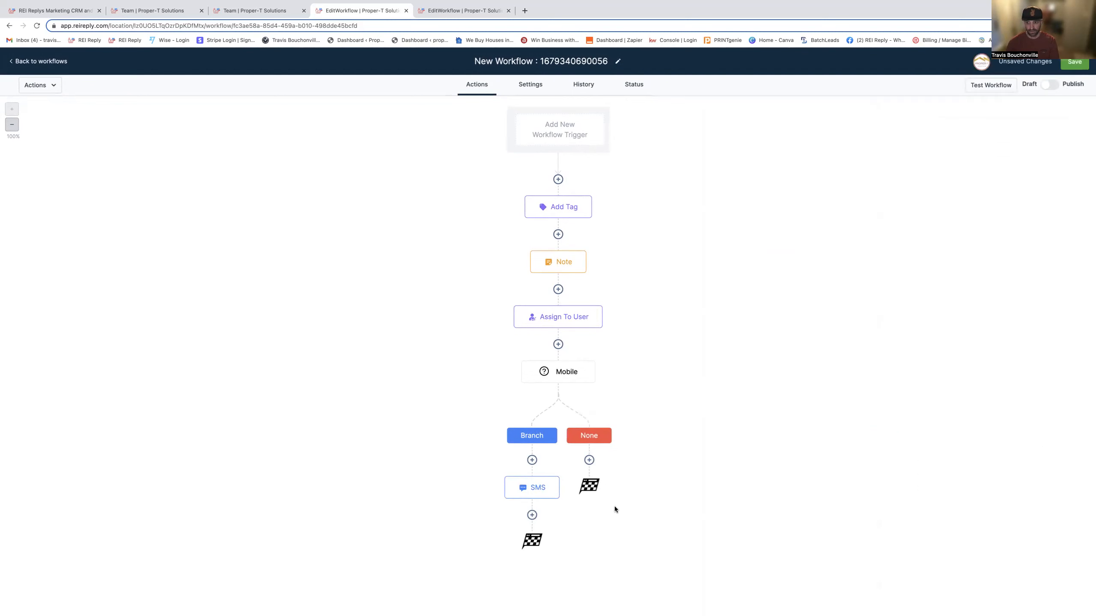
{"action": "scroll", "coordinate": [941, 484], "scroll_direction": "down", "scroll_amount": 6}
{"action": "scroll", "coordinate": [920, 515], "scroll_direction": "down", "scroll_amount": 10}
{"action": "left_click", "coordinate": [920, 513]}
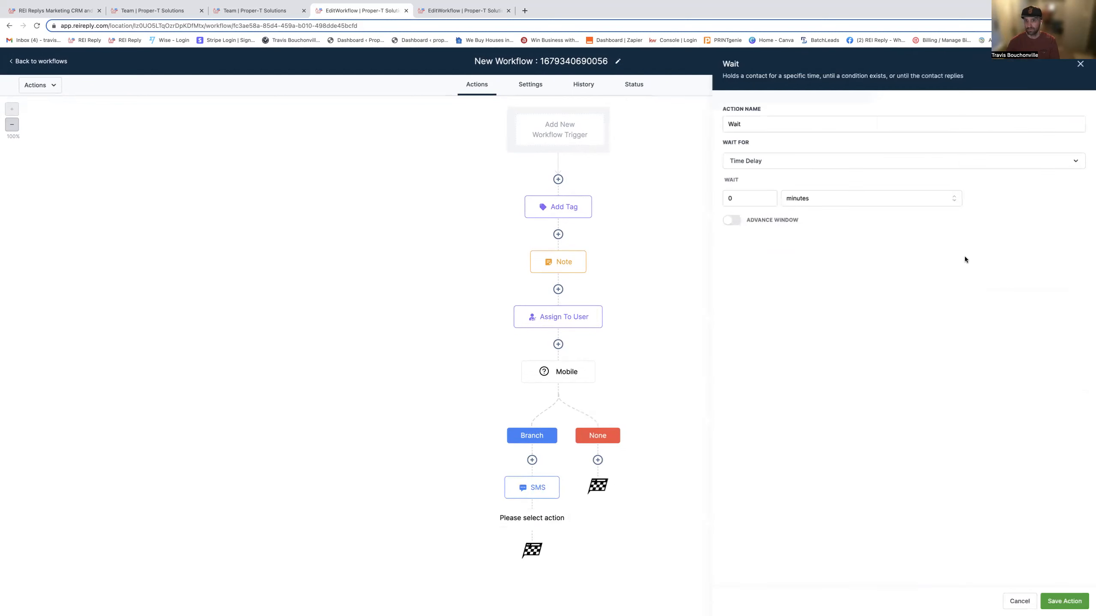
{"action": "left_click", "coordinate": [756, 121]}
{"action": "type", "text": "1"}
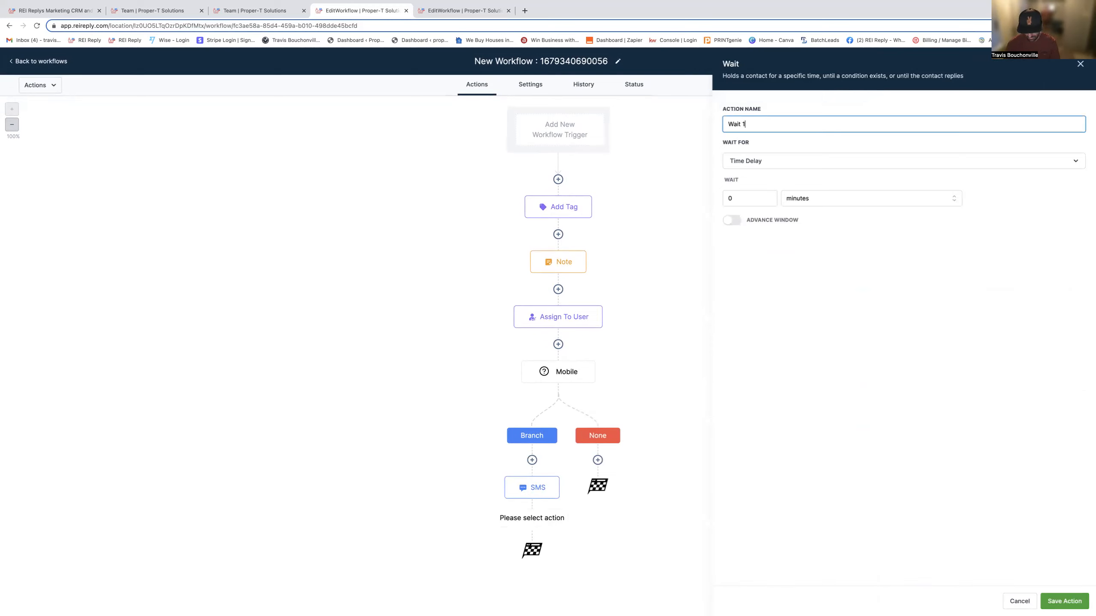
{"action": "type", "text": " day"}
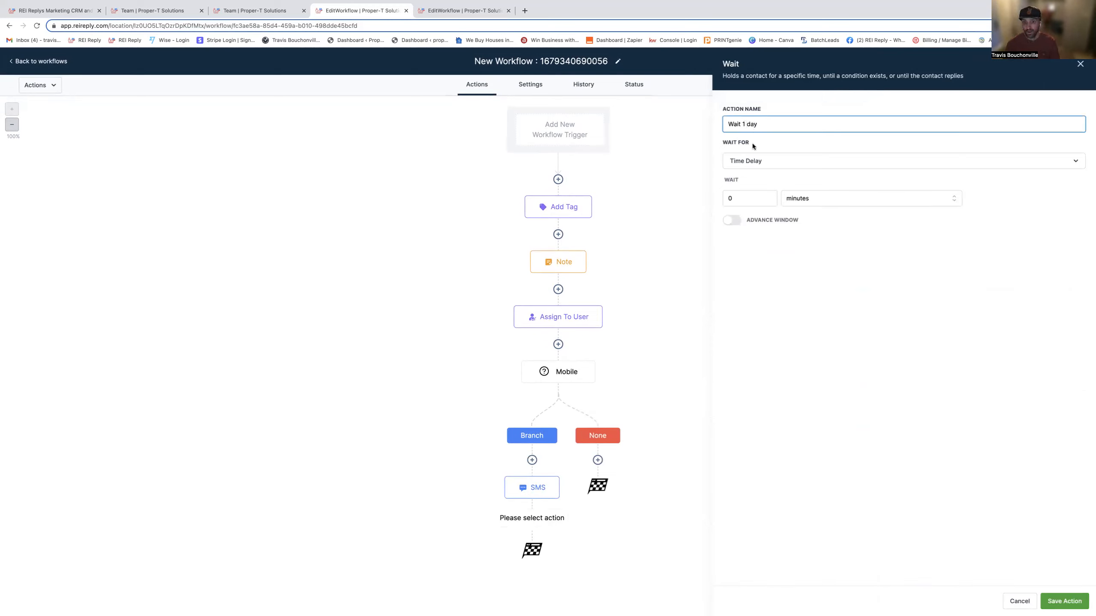
- Set the wait's time delay to 1 day, enable its advance window with the default weekday hours and save the action
{"action": "left_click", "coordinate": [769, 199]}
{"action": "left_click", "coordinate": [771, 197]}
{"action": "left_click", "coordinate": [805, 201]}
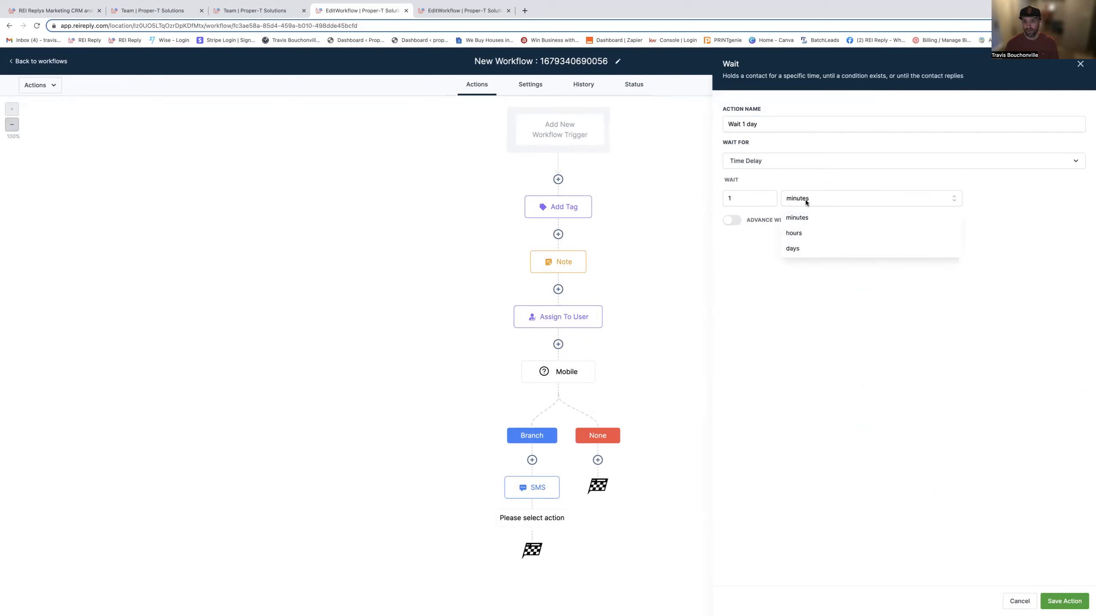
{"action": "left_click", "coordinate": [792, 249]}
{"action": "left_click", "coordinate": [736, 220]}
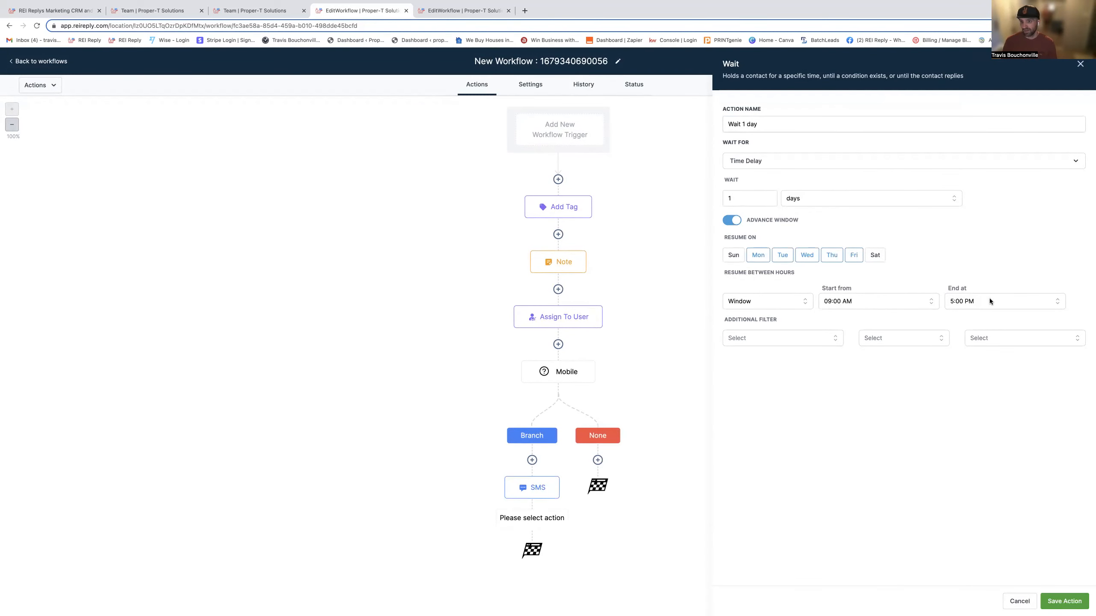
{"action": "left_click", "coordinate": [1070, 604]}
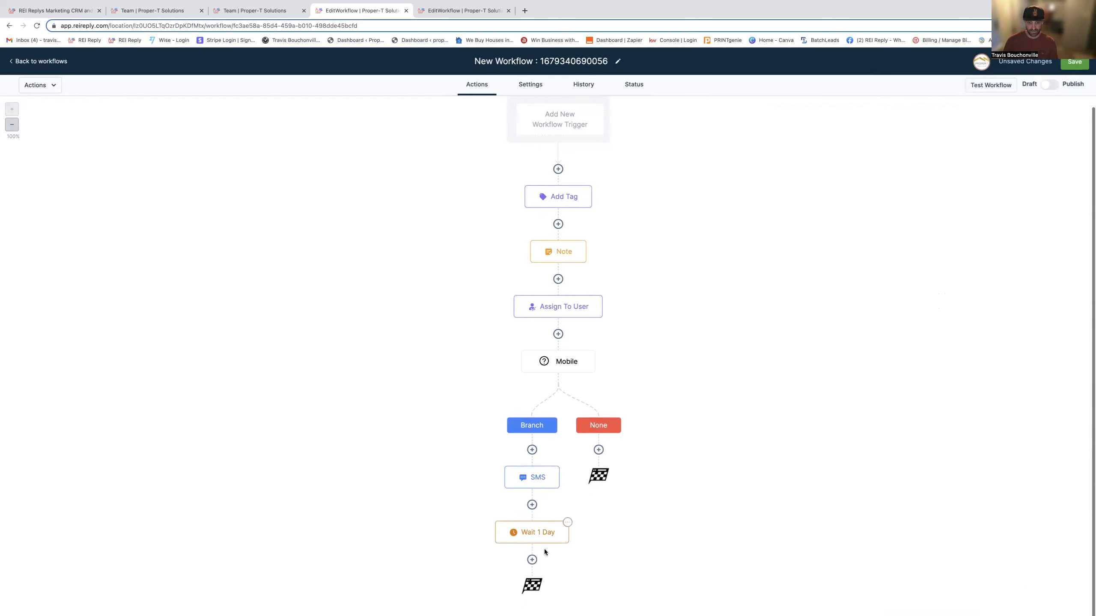
- After the Wait 1 Day action, add a second Send SMS action with random placeholder message text and save it
{"action": "left_click", "coordinate": [532, 570]}
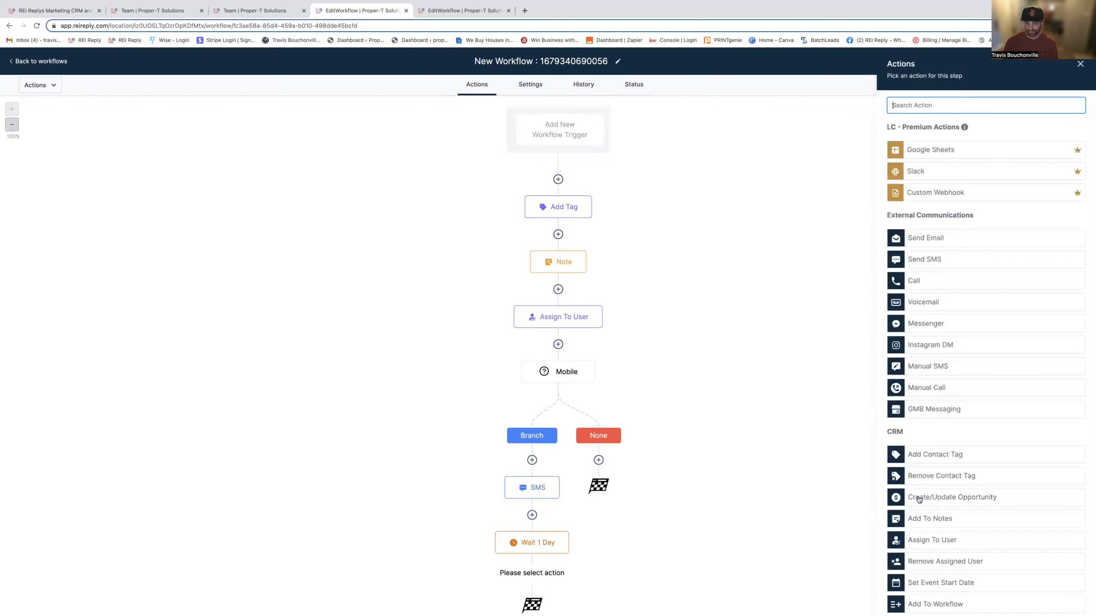
{"action": "scroll", "coordinate": [958, 476], "scroll_direction": "down", "scroll_amount": 1}
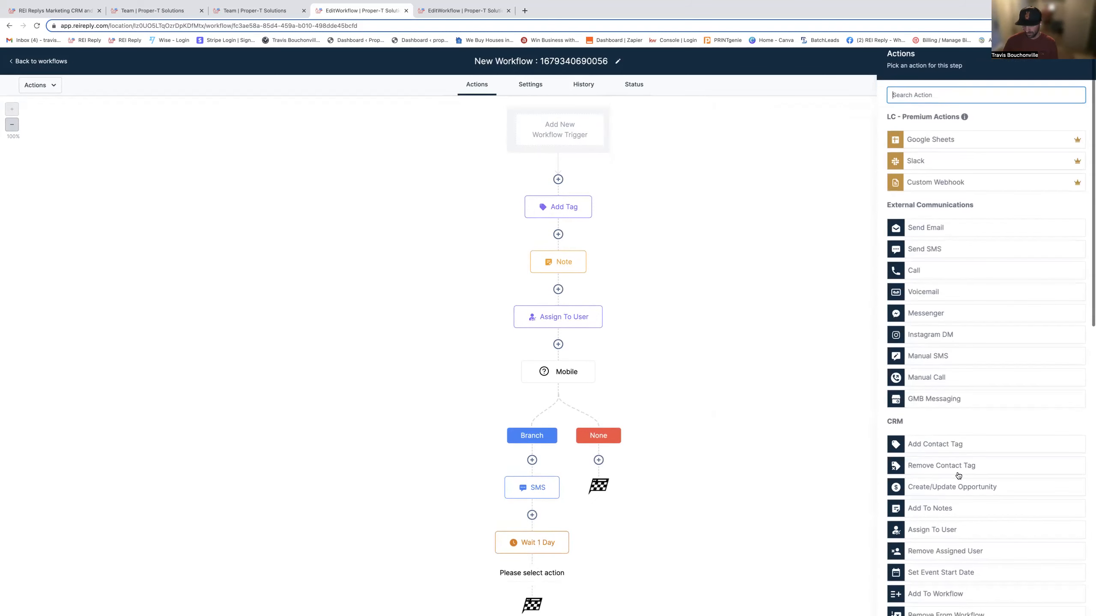
{"action": "left_click", "coordinate": [931, 252]}
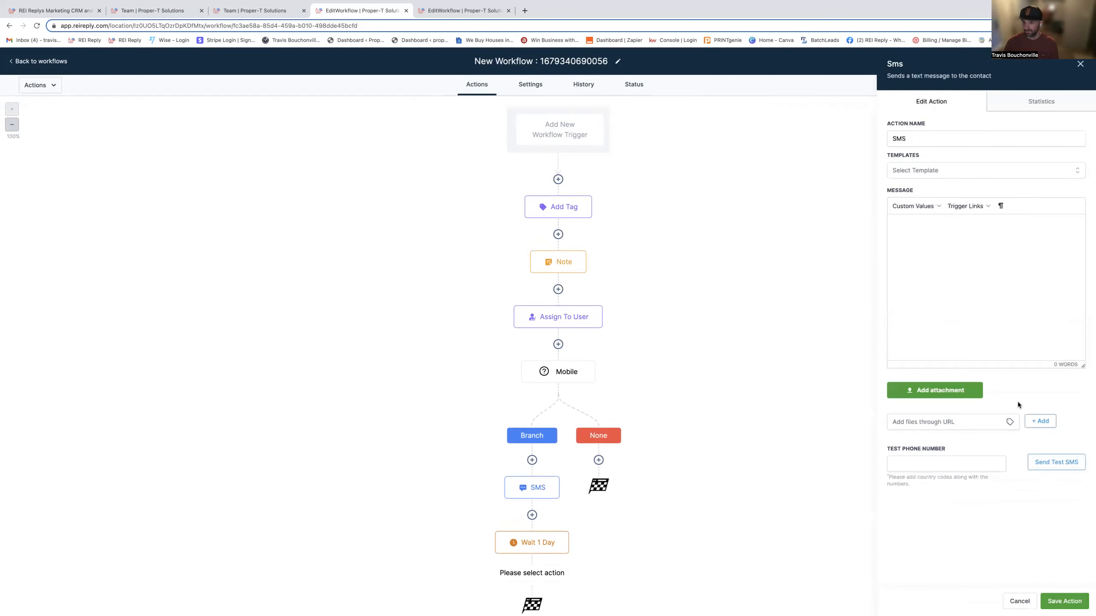
{"action": "left_click", "coordinate": [938, 273]}
{"action": "type", "text": "oegfna[oqekrng"}
{"action": "left_click", "coordinate": [1064, 601]}
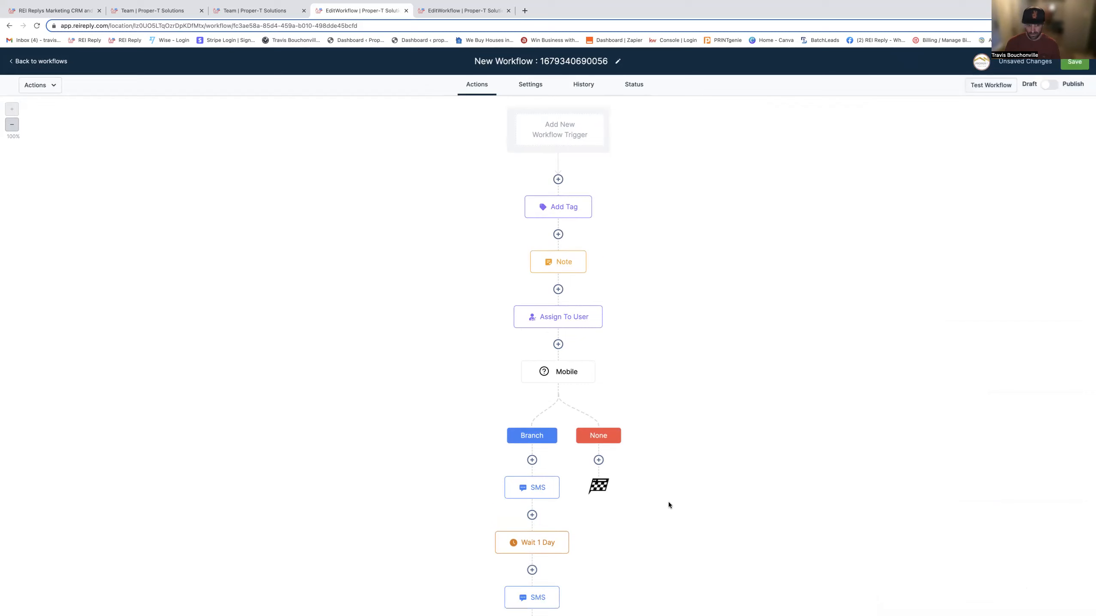
- Add a Go To action after the second SMS and link it back to the first SMS in the Branch path
{"action": "scroll", "coordinate": [672, 499], "scroll_direction": "down", "scroll_amount": 2}
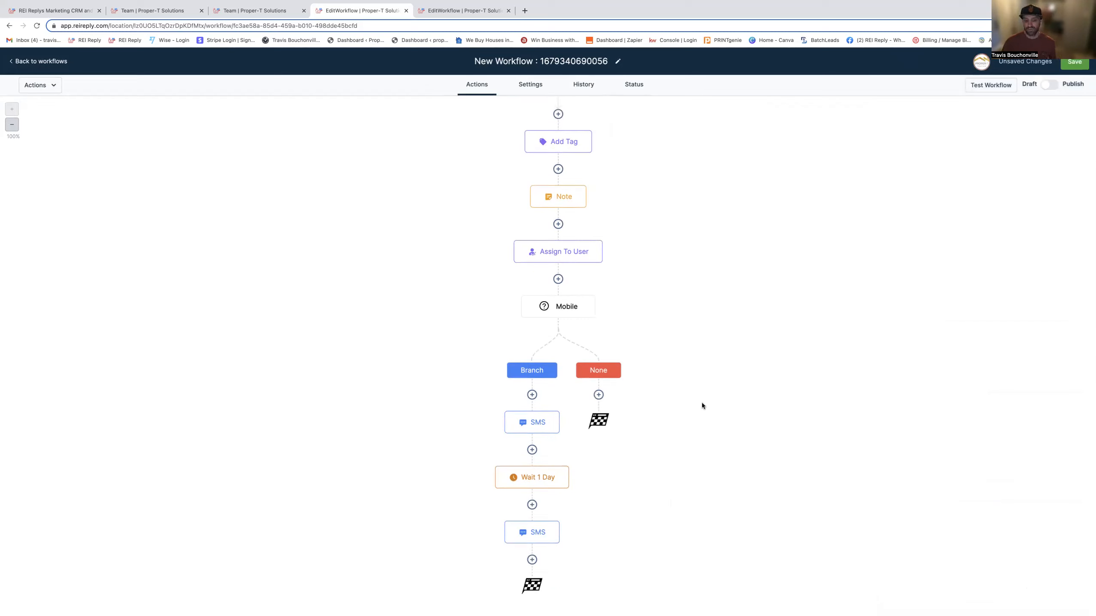
{"action": "scroll", "coordinate": [699, 402], "scroll_direction": "up", "scroll_amount": 1}
{"action": "scroll", "coordinate": [661, 440], "scroll_direction": "down", "scroll_amount": 1}
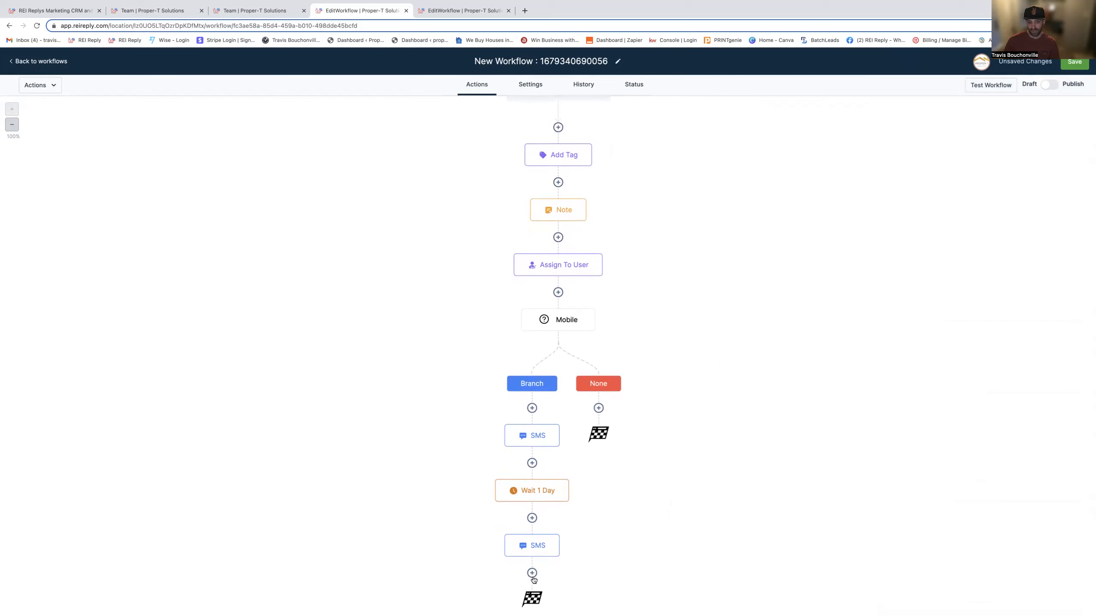
{"action": "left_click", "coordinate": [533, 575]}
{"action": "scroll", "coordinate": [969, 582], "scroll_direction": "down", "scroll_amount": 10}
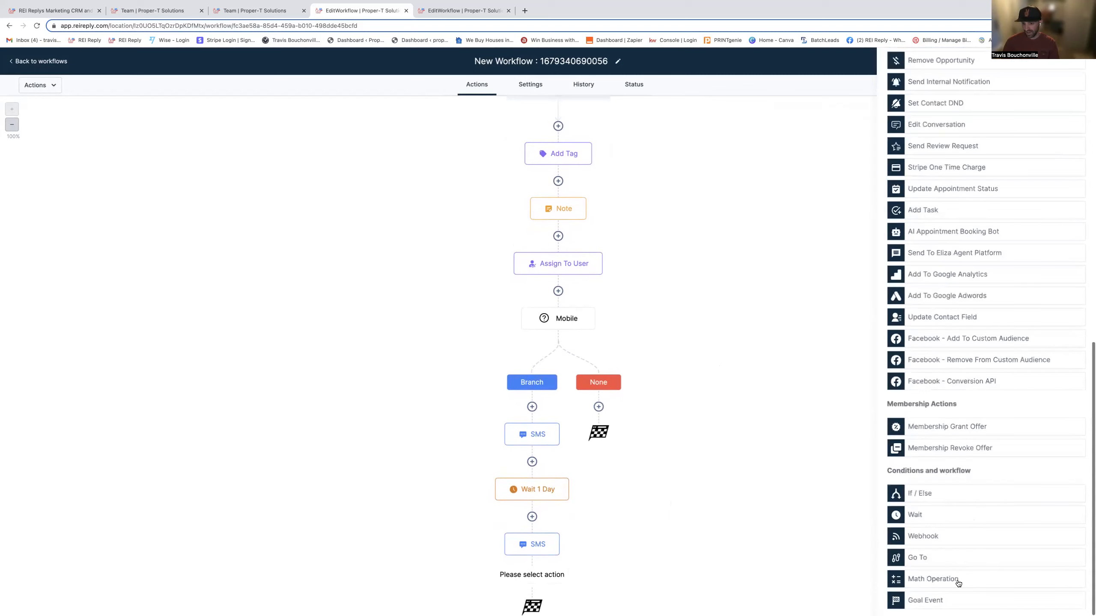
{"action": "left_click", "coordinate": [924, 561]}
{"action": "left_click", "coordinate": [1063, 601]}
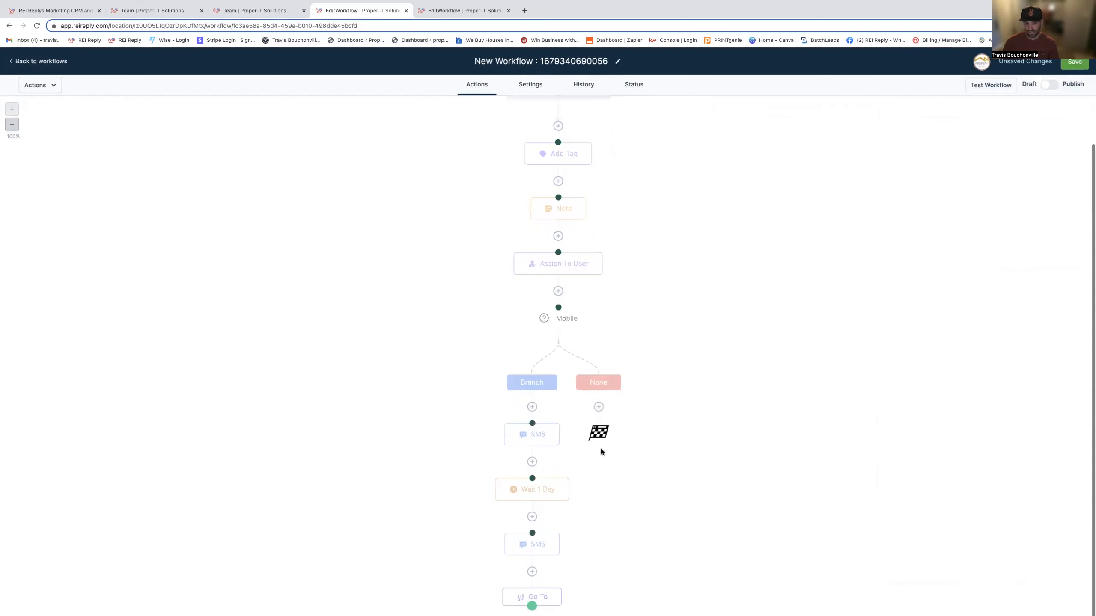
{"action": "left_click", "coordinate": [532, 423]}
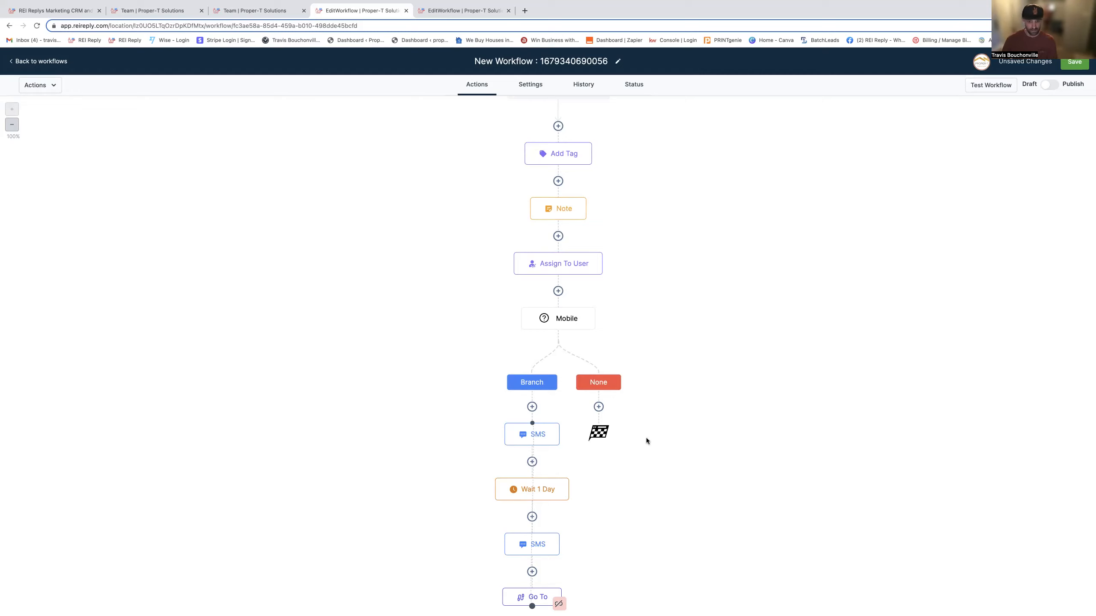
- Under the Mobile condition's None path, add a Manual Call action and save it
{"action": "scroll", "coordinate": [555, 491], "scroll_direction": "down", "scroll_amount": 1}
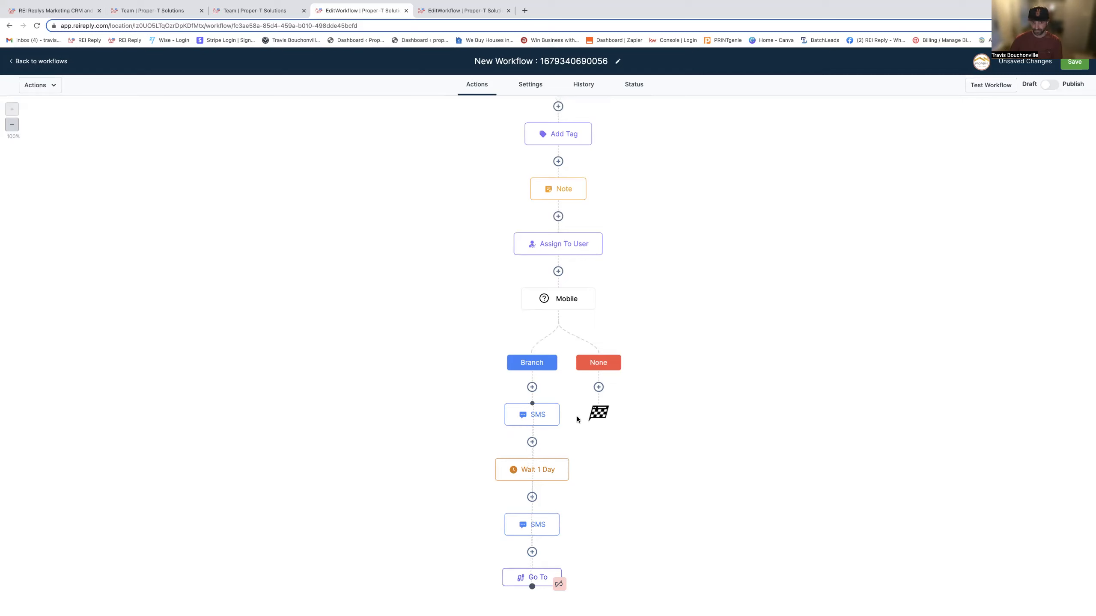
{"action": "left_click", "coordinate": [599, 388]}
{"action": "scroll", "coordinate": [996, 453], "scroll_direction": "down", "scroll_amount": 3}
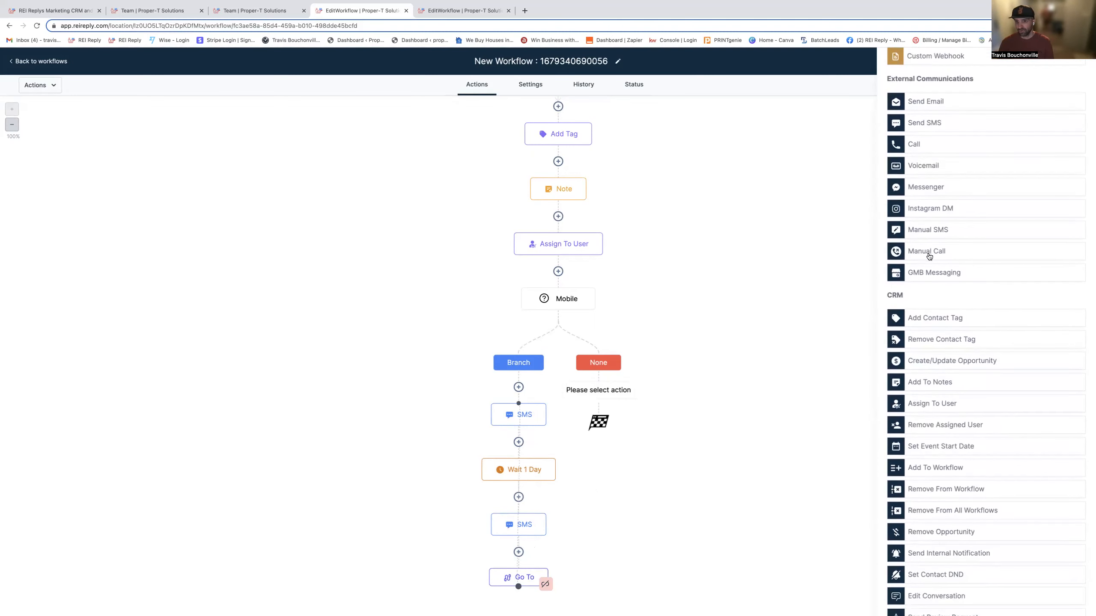
{"action": "left_click", "coordinate": [926, 253]}
{"action": "left_click", "coordinate": [1064, 603]}
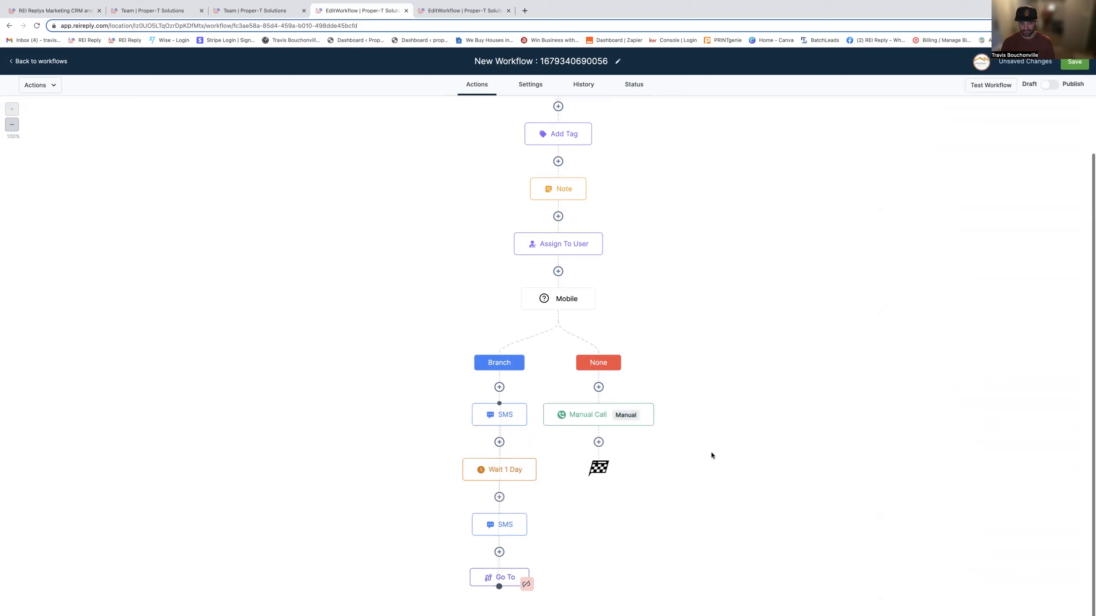
- After the Manual Call, add a 16-hour Wait action, name it "Wait 16 hours" and save it
{"action": "left_click", "coordinate": [599, 443]}
{"action": "scroll", "coordinate": [1029, 494], "scroll_direction": "down", "scroll_amount": 10}
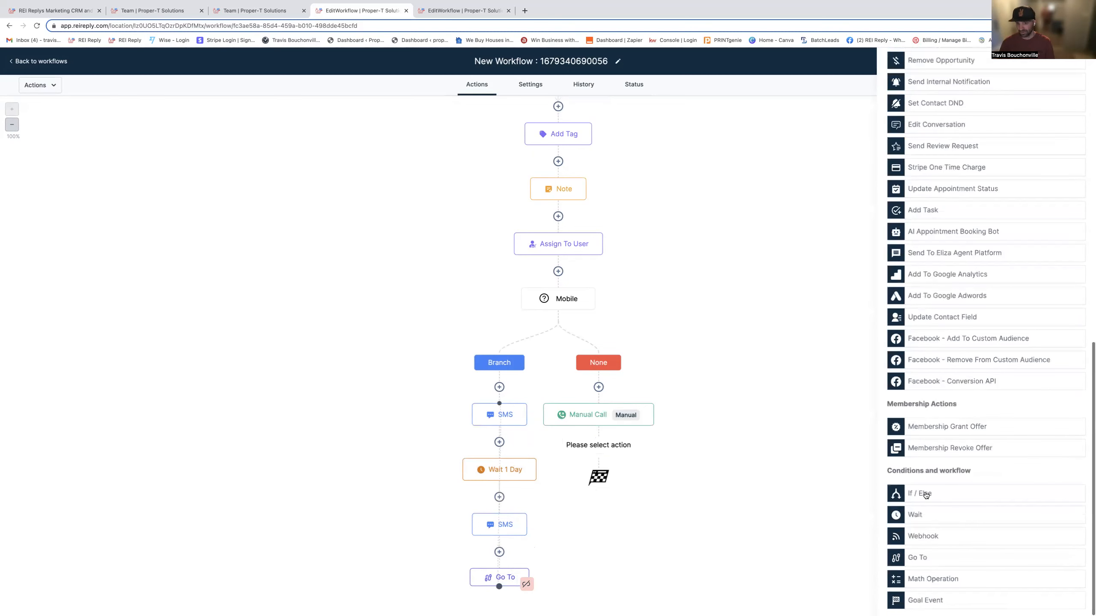
{"action": "left_click", "coordinate": [923, 515]}
{"action": "left_click", "coordinate": [755, 198]}
{"action": "key", "text": "BackSpace"}
{"action": "type", "text": "1"}
{"action": "left_click", "coordinate": [838, 204]}
{"action": "left_click", "coordinate": [814, 231]}
{"action": "left_click", "coordinate": [767, 121]}
{"action": "type", "text": "16 hours"}
{"action": "left_click", "coordinate": [1066, 598]}
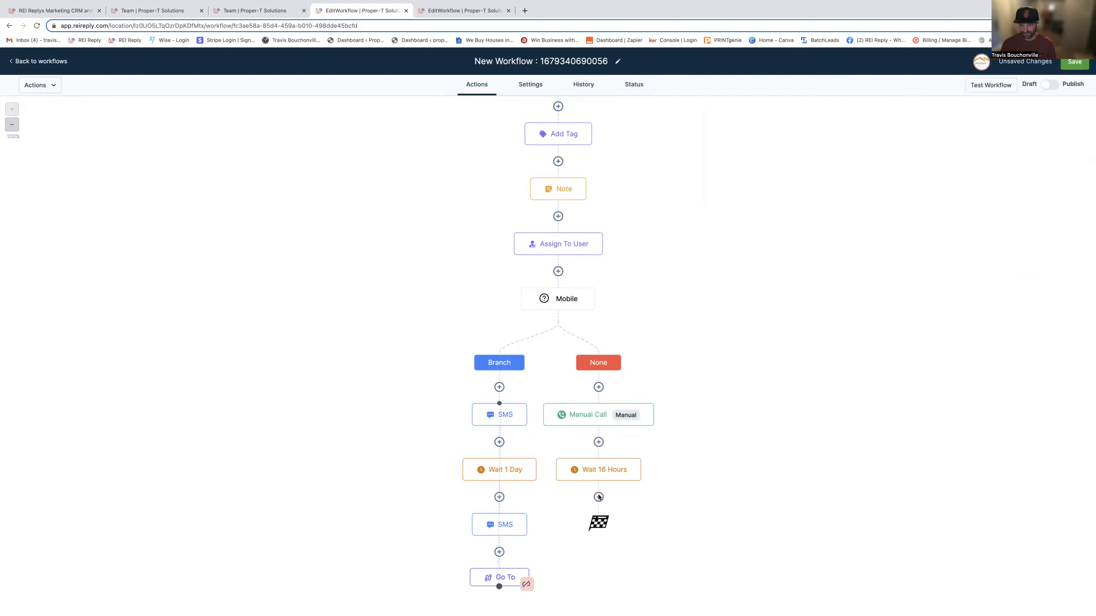
- Add a Go To action after the Wait 16 Hours action and link it back to the Manual Call
{"action": "left_click", "coordinate": [598, 497]}
{"action": "scroll", "coordinate": [977, 572], "scroll_direction": "down", "scroll_amount": 10}
{"action": "left_click", "coordinate": [924, 555]}
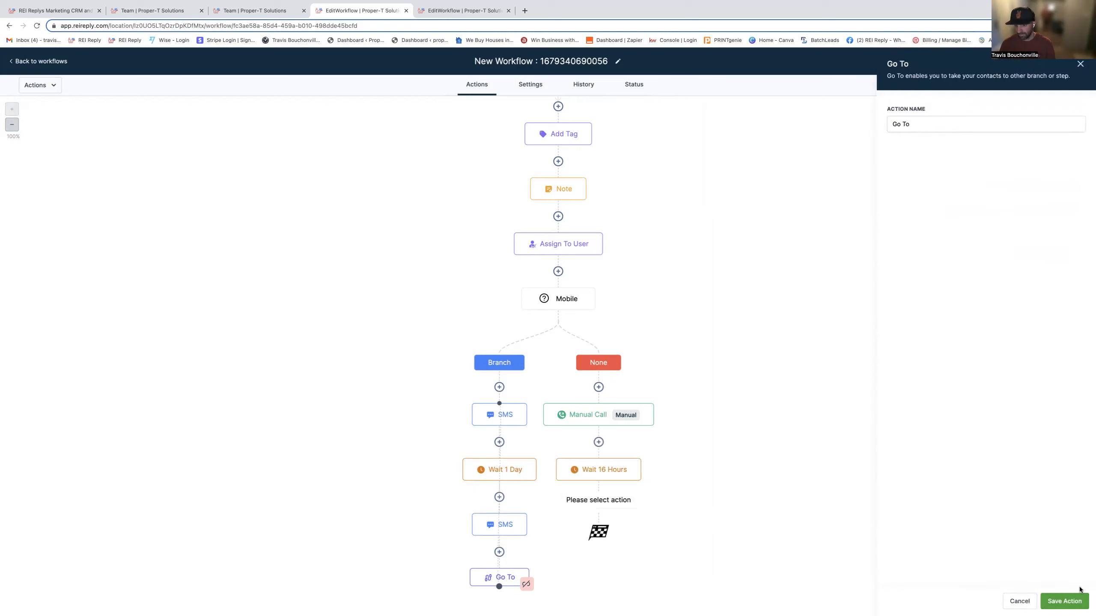
{"action": "left_click", "coordinate": [1052, 597]}
{"action": "left_click", "coordinate": [588, 414]}
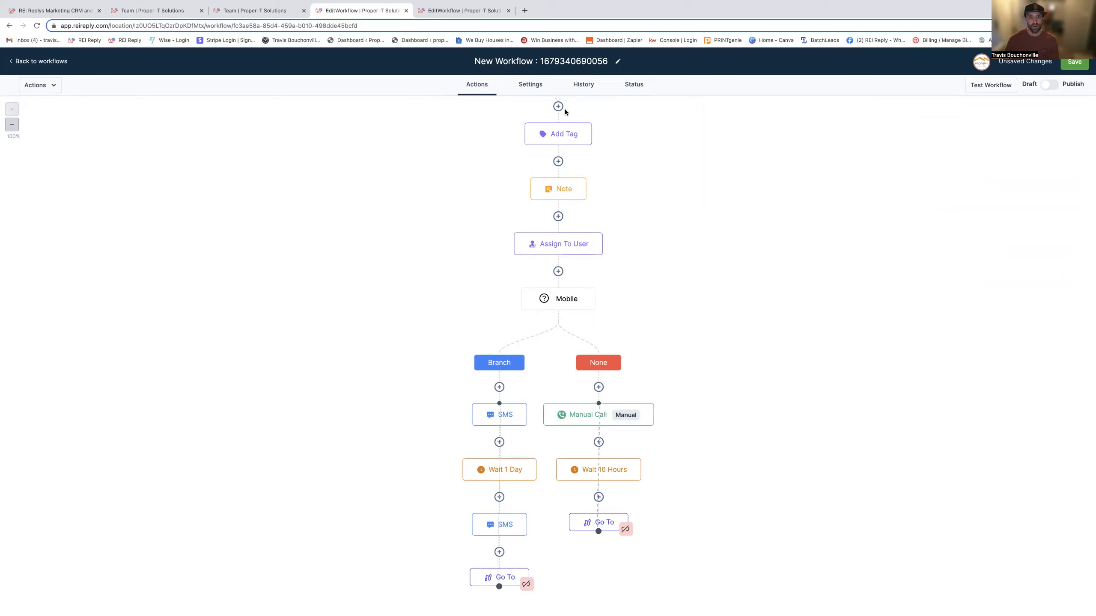
- Switch to the LG Replied Trigger workflow and review its Replied Via SMS In Cold Campaign trigger and Add Tag action
{"action": "left_click", "coordinate": [473, 10]}
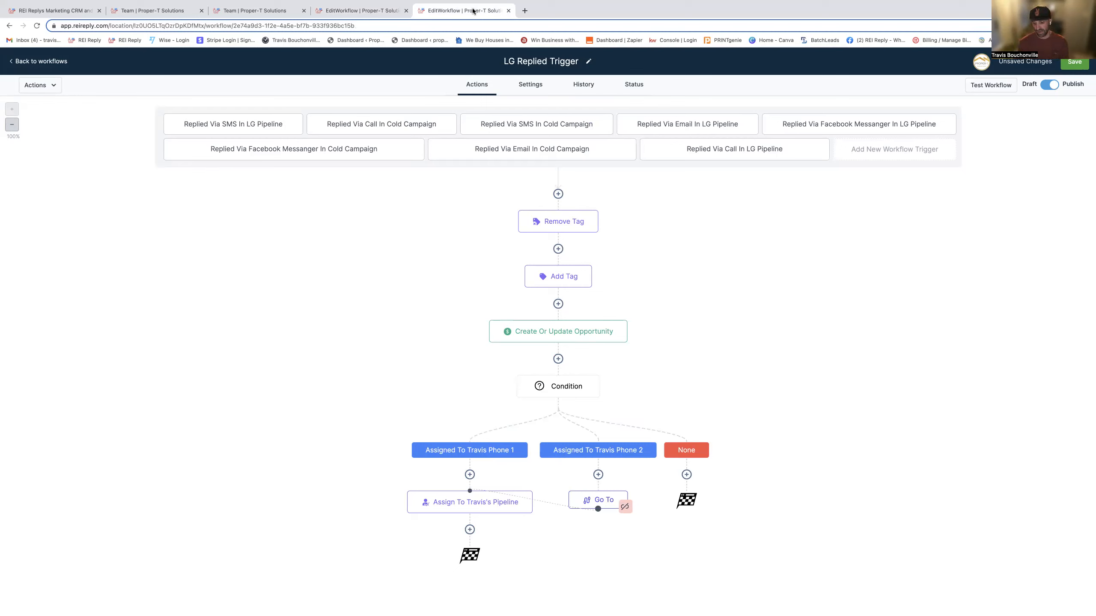
{"action": "left_click", "coordinate": [532, 125]}
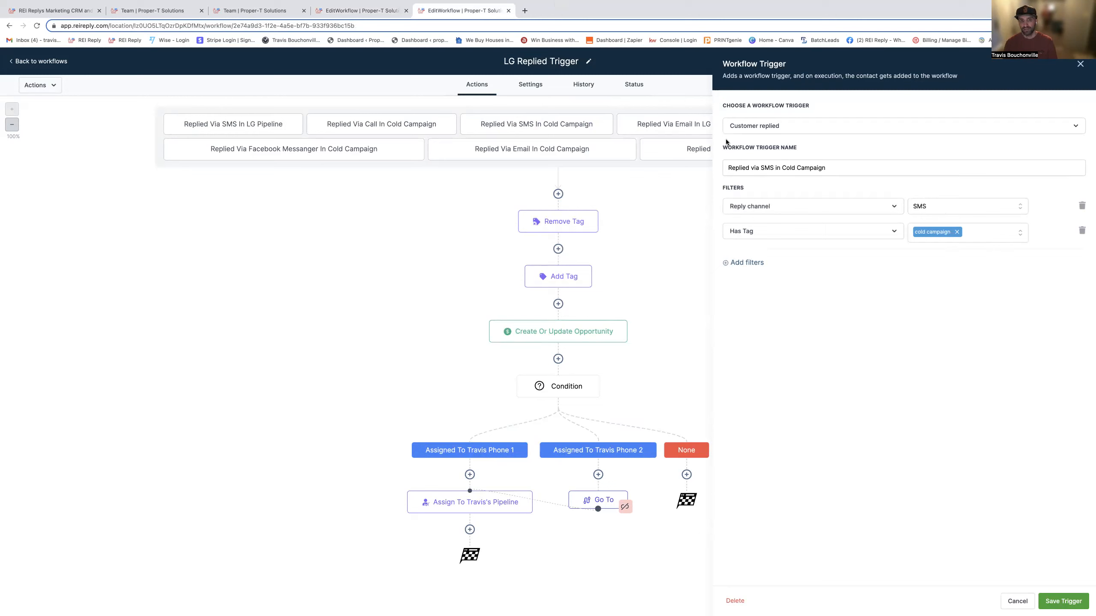
{"action": "left_click", "coordinate": [1015, 601]}
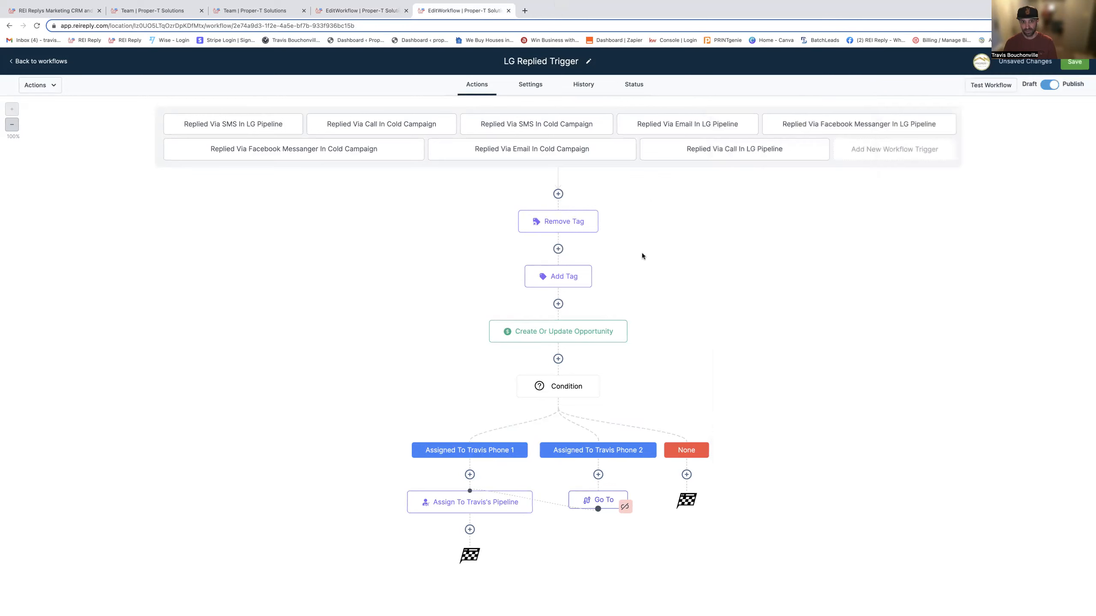
{"action": "left_click", "coordinate": [565, 278]}
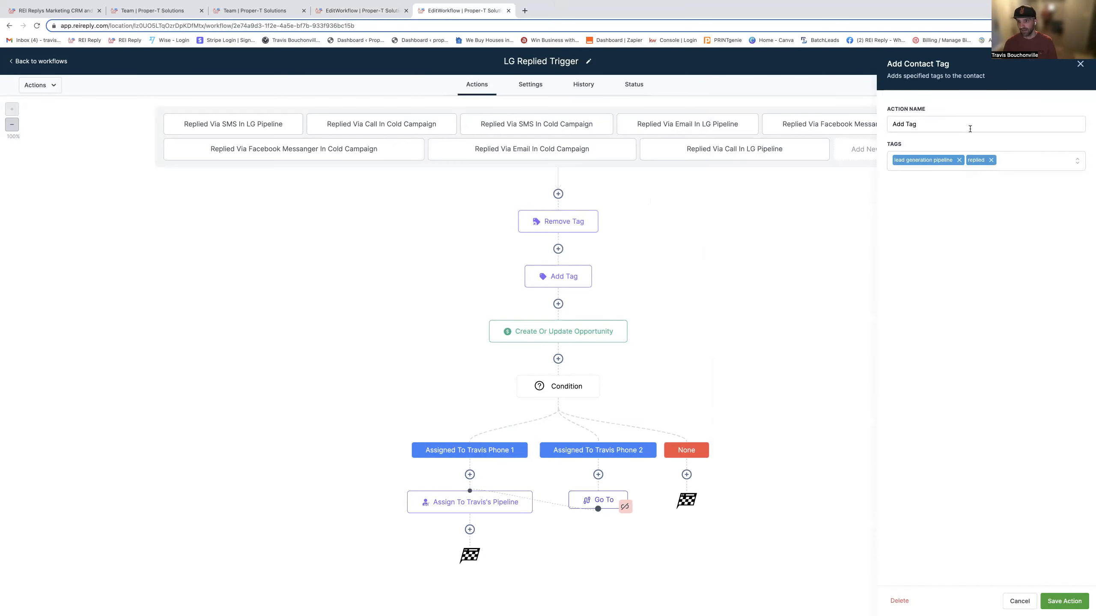
{"action": "left_click", "coordinate": [1018, 601]}
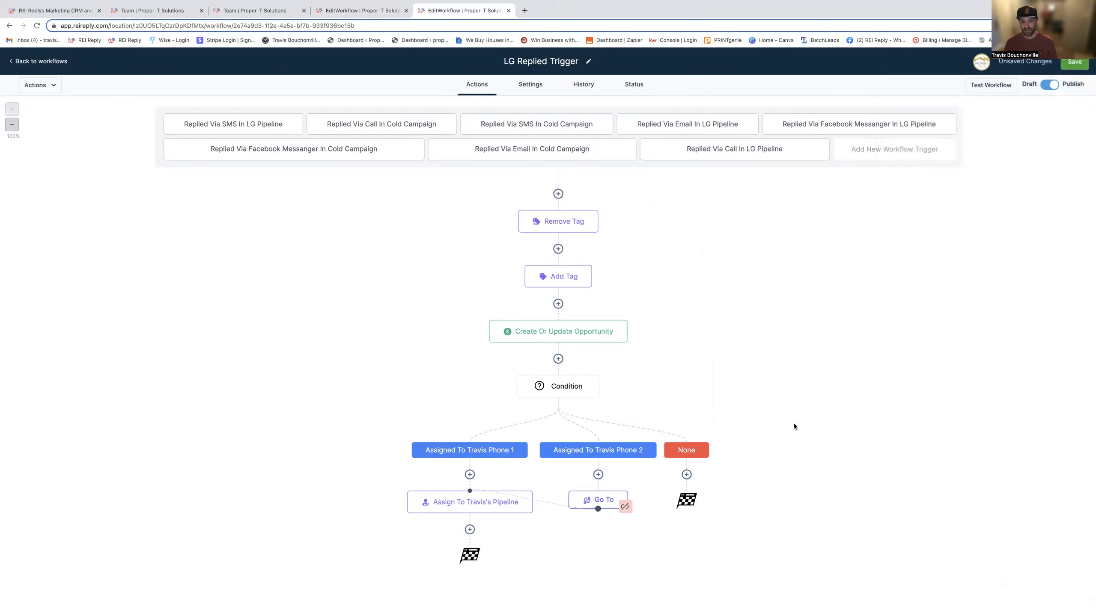
- Review the settings of the Create Or Update Opportunity action, the assigned-user condition and the pipeline user assignment under its first branch
{"action": "left_click", "coordinate": [570, 333]}
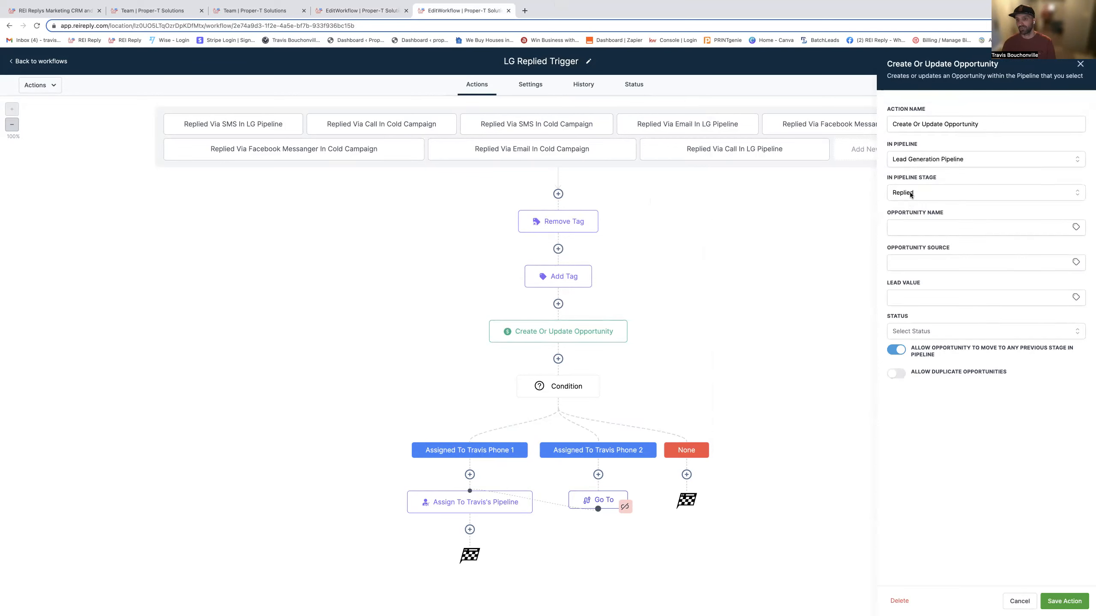
{"action": "left_click", "coordinate": [1019, 601]}
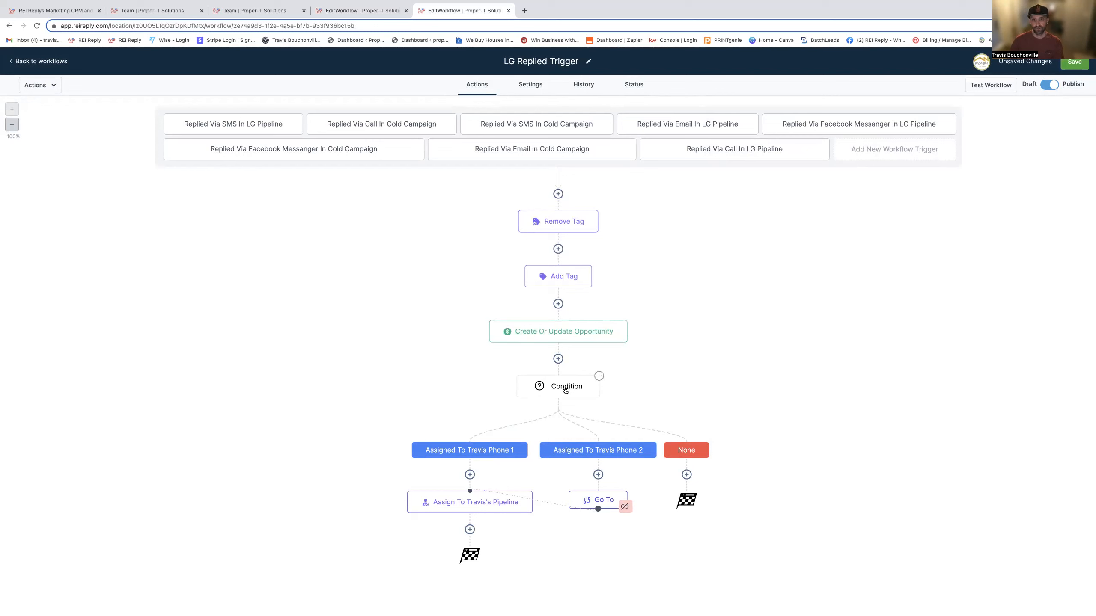
{"action": "left_click", "coordinate": [565, 389]}
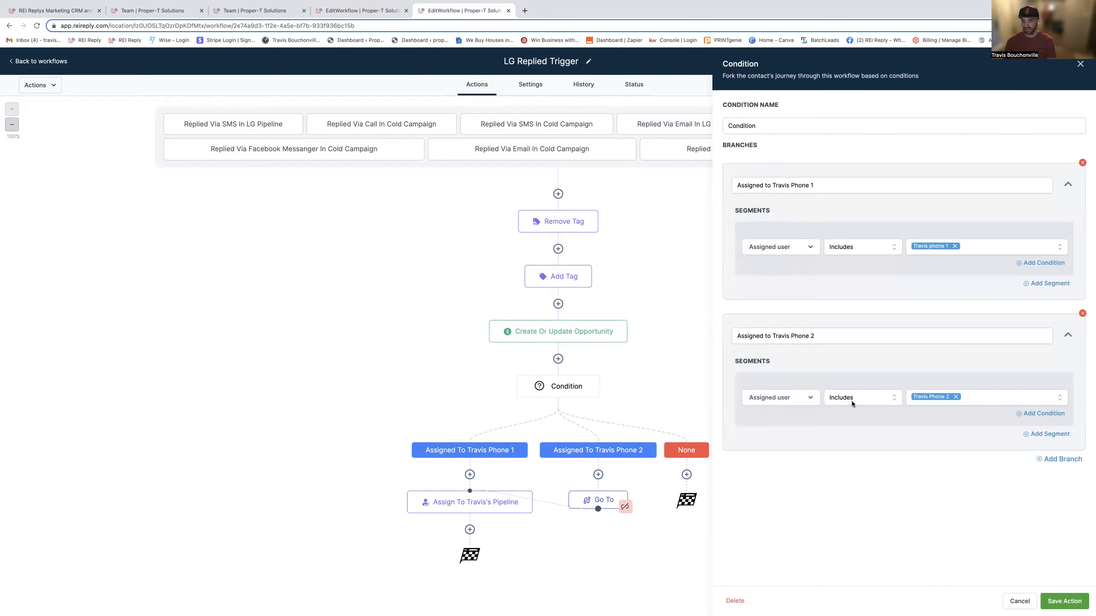
{"action": "left_click", "coordinate": [1065, 601]}
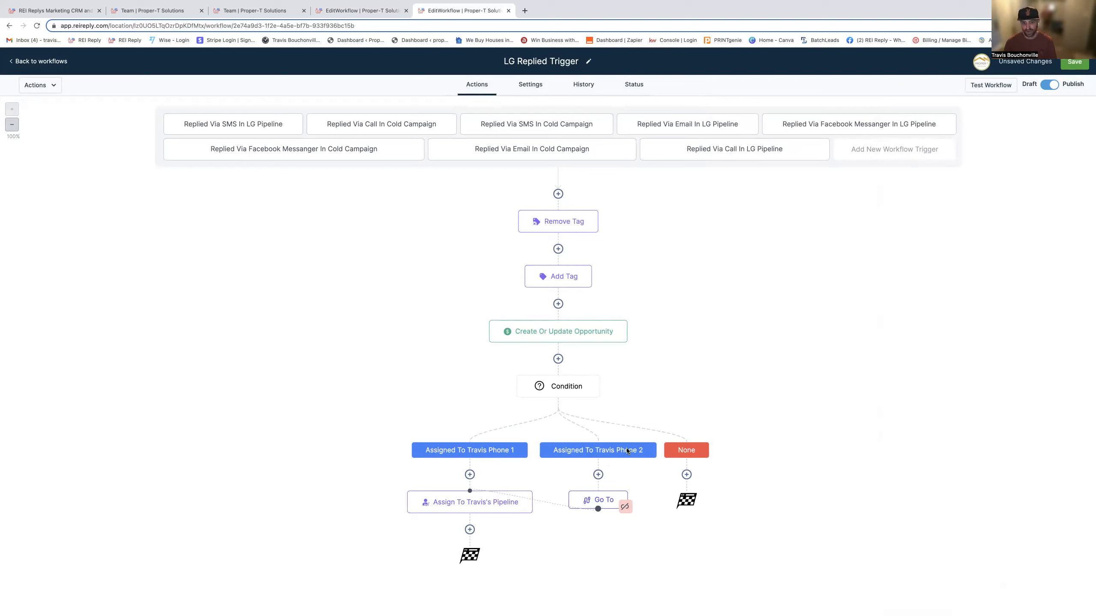
{"action": "left_click", "coordinate": [477, 506]}
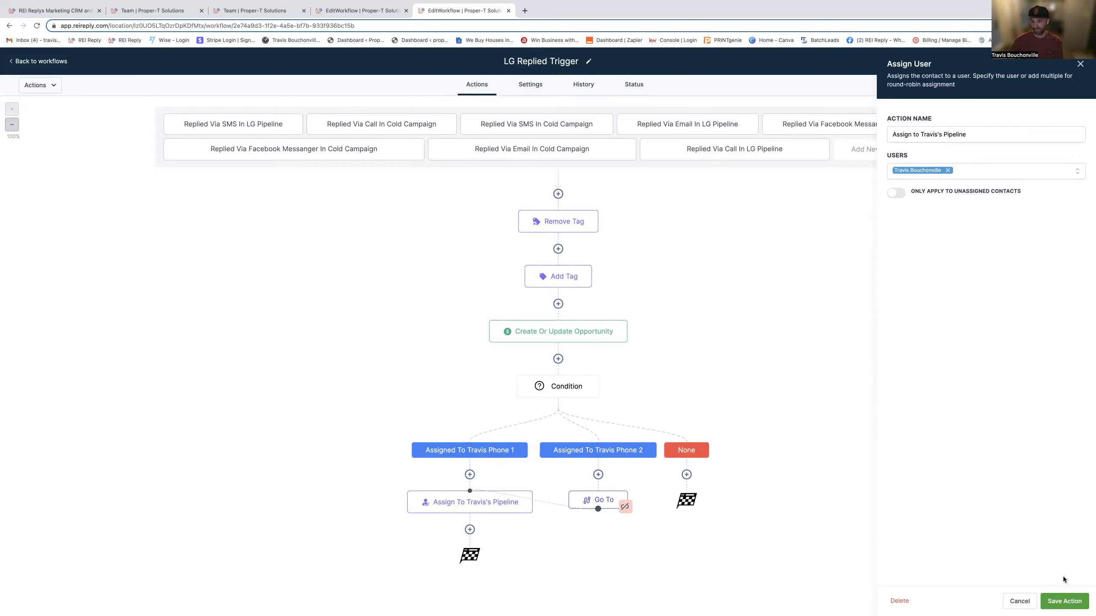
{"action": "left_click", "coordinate": [1018, 603]}
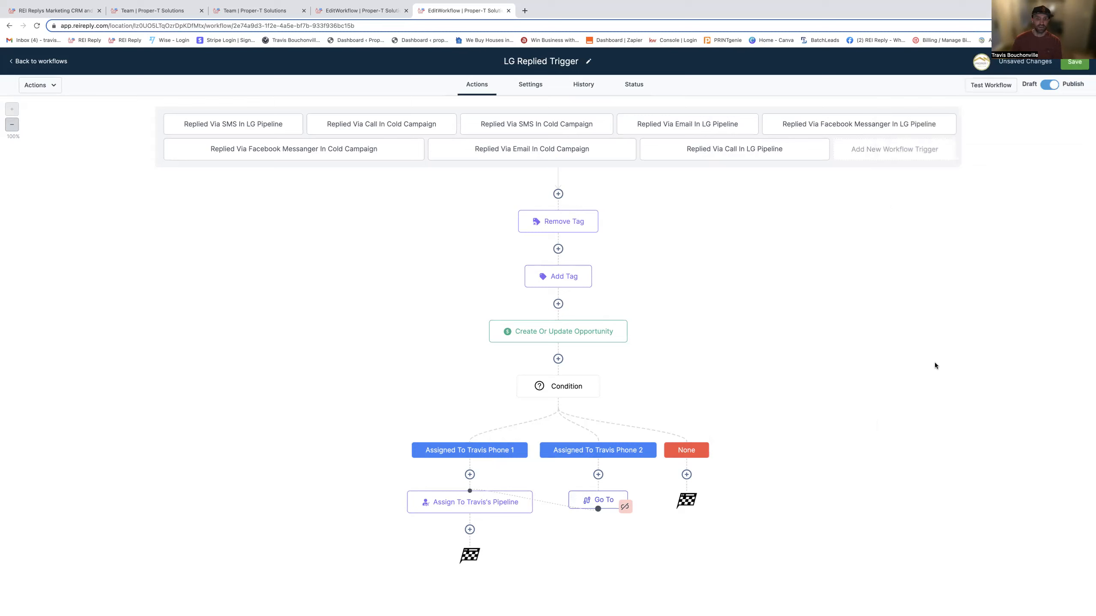